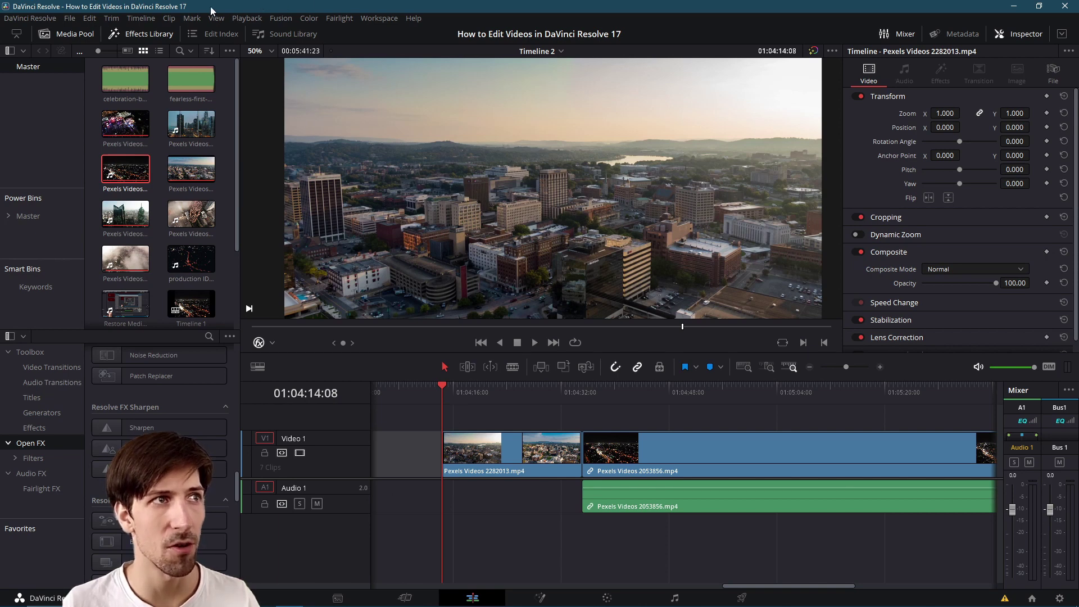
- Show the Toolbox Effects list with Adjustment Clip and Fusion Composition in the Effects Library
key("q")
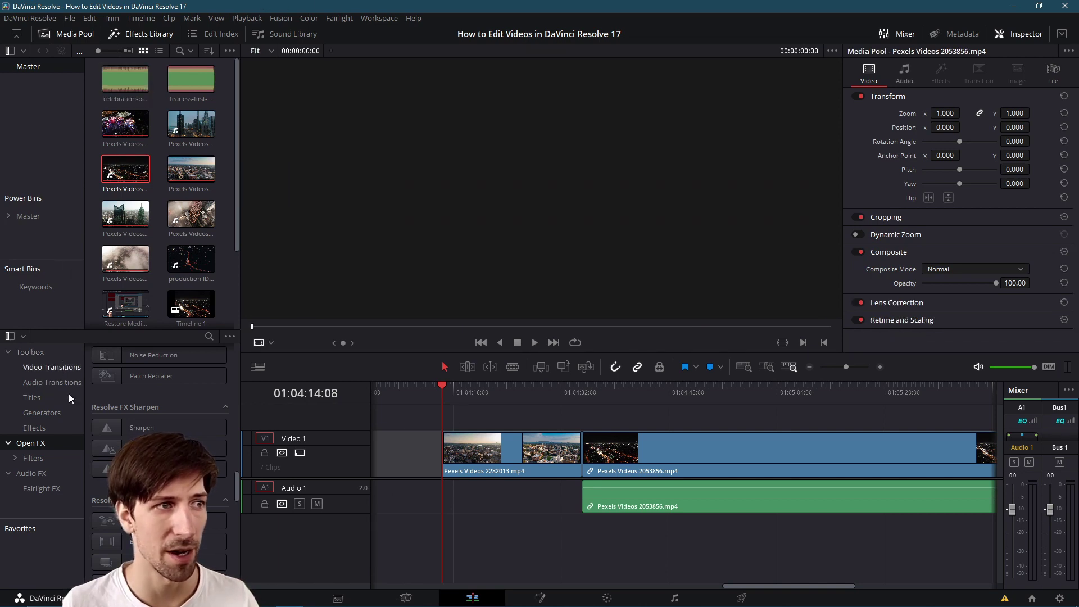
left_click(74, 427)
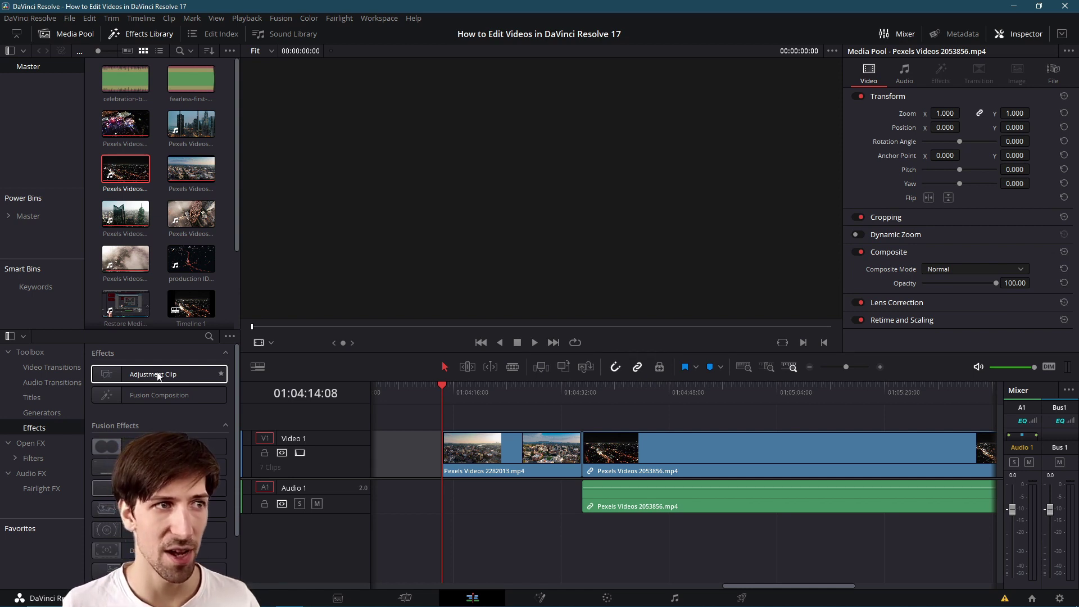
- Place an Adjustment Clip on the track above Video 1 and extend it across both city clips
mouse_move(158, 375)
left_mouse_down()
mouse_move(600, 454)
mouse_move(203, 401)
mouse_move(158, 373)
mouse_move(447, 411)
left_mouse_up()
left_click(446, 389)
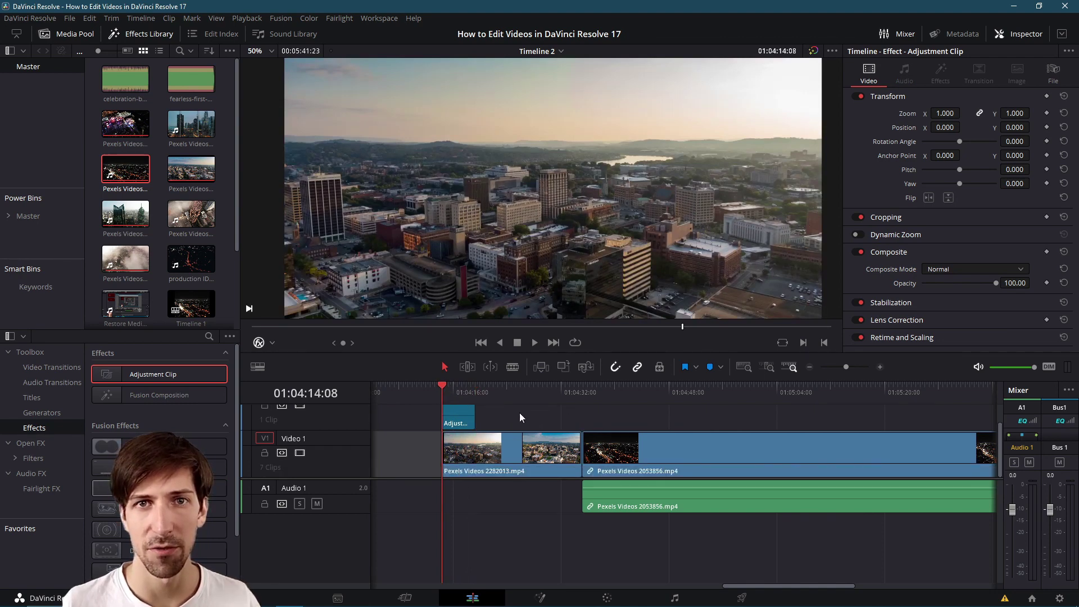
left_click(467, 409)
left_click_drag(468, 409, 709, 410)
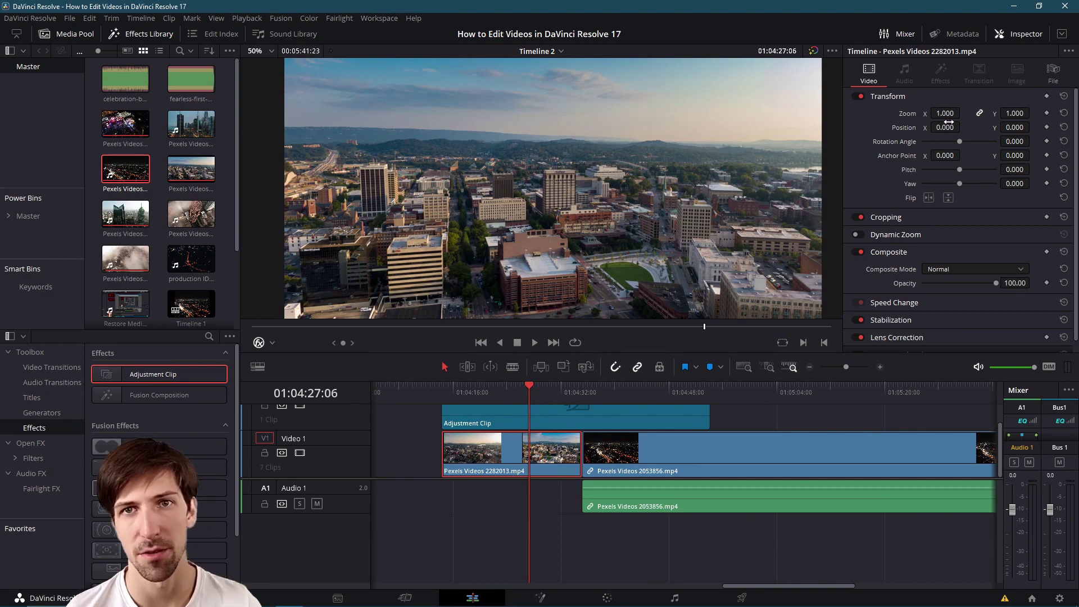
left_click(655, 394)
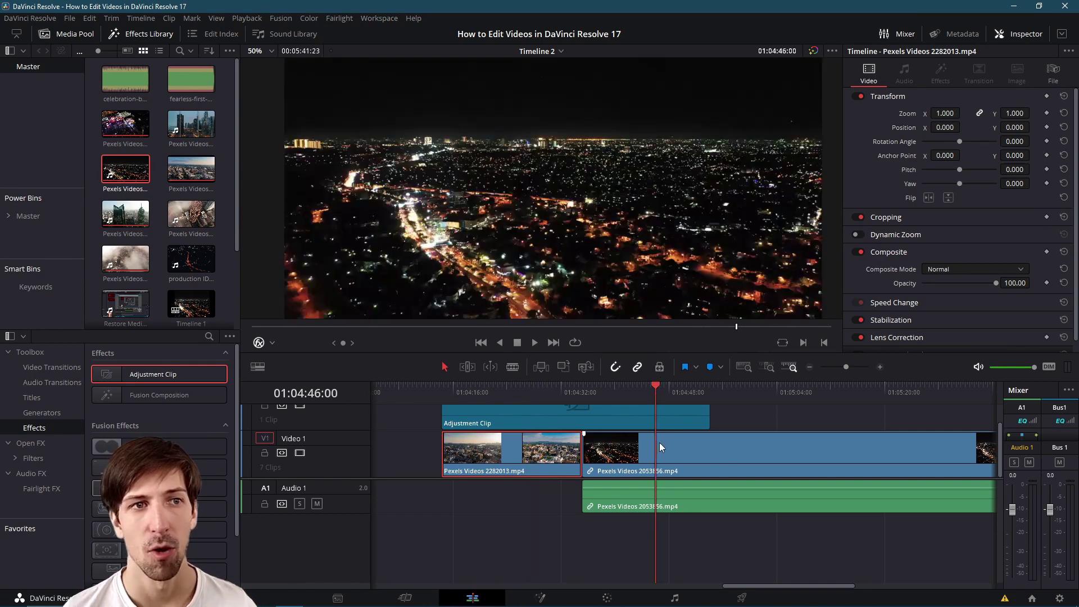
left_click(691, 464)
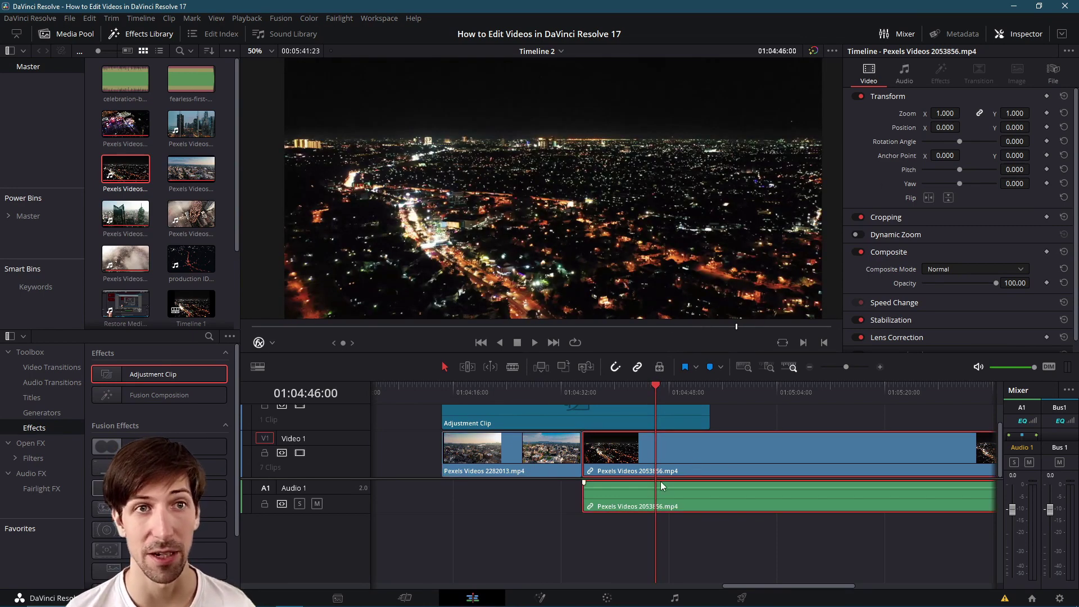
left_click(471, 393)
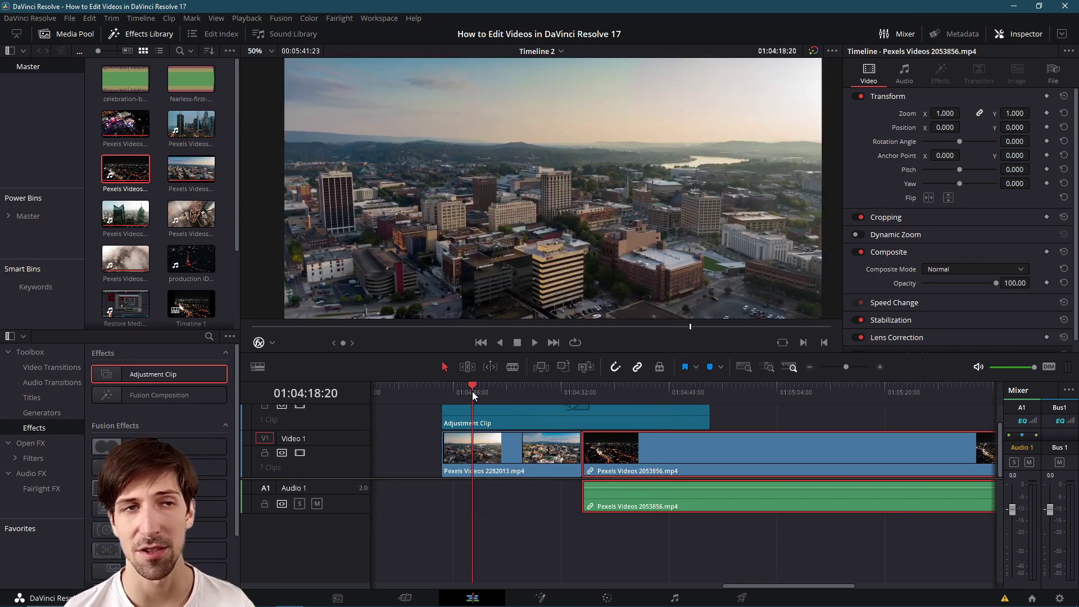
left_click(553, 422)
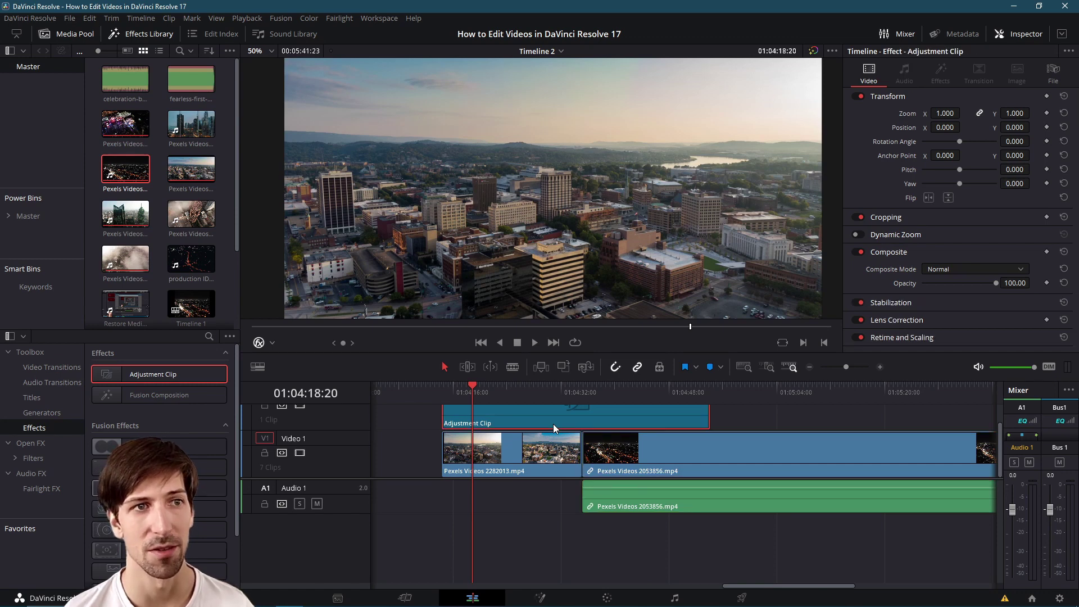
- Set the Adjustment Clip's Transform Zoom to 2.000 in the Inspector
scroll(553, 423, "up", 2)
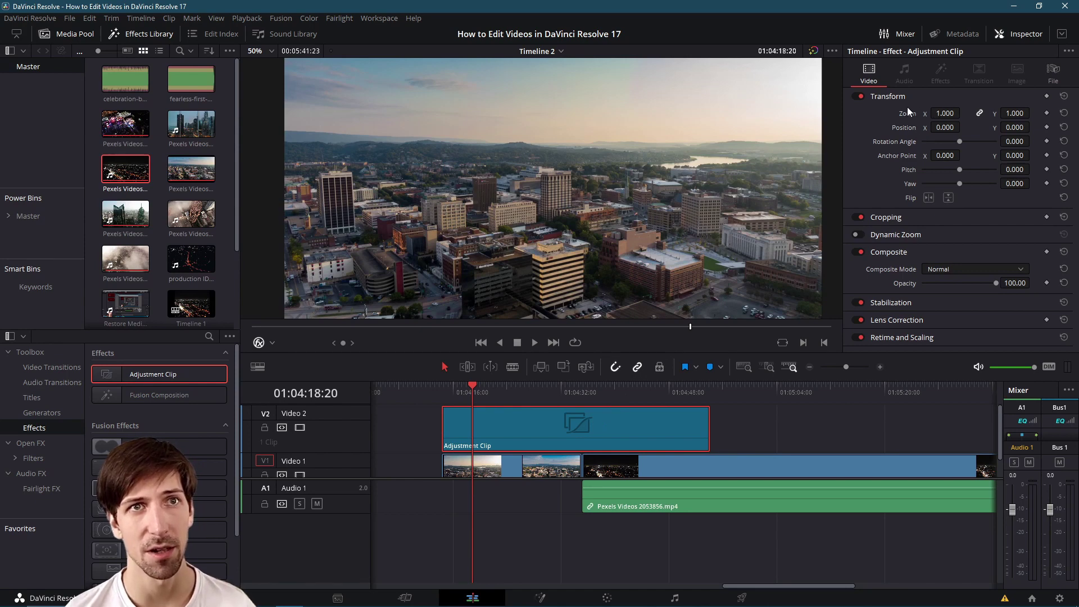
left_click_drag(937, 113, 944, 111)
left_click(945, 111)
type("2")
key("Return")
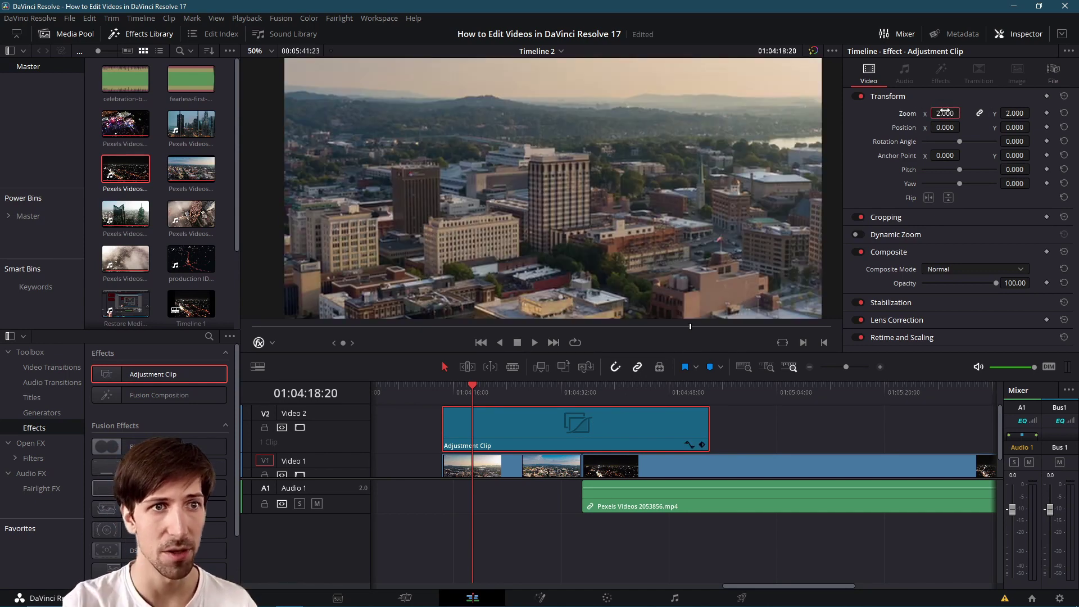
scroll(474, 436, "down", 1)
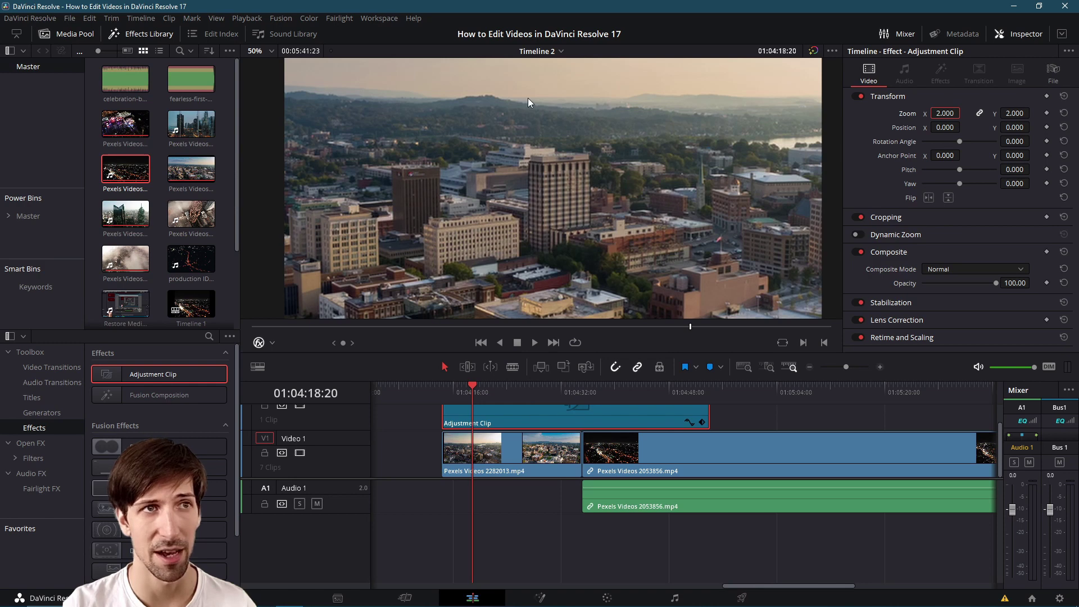
- Scrub across the night and daytime clips and play back to preview the 2.000 zoom
left_click_drag(472, 388, 628, 391)
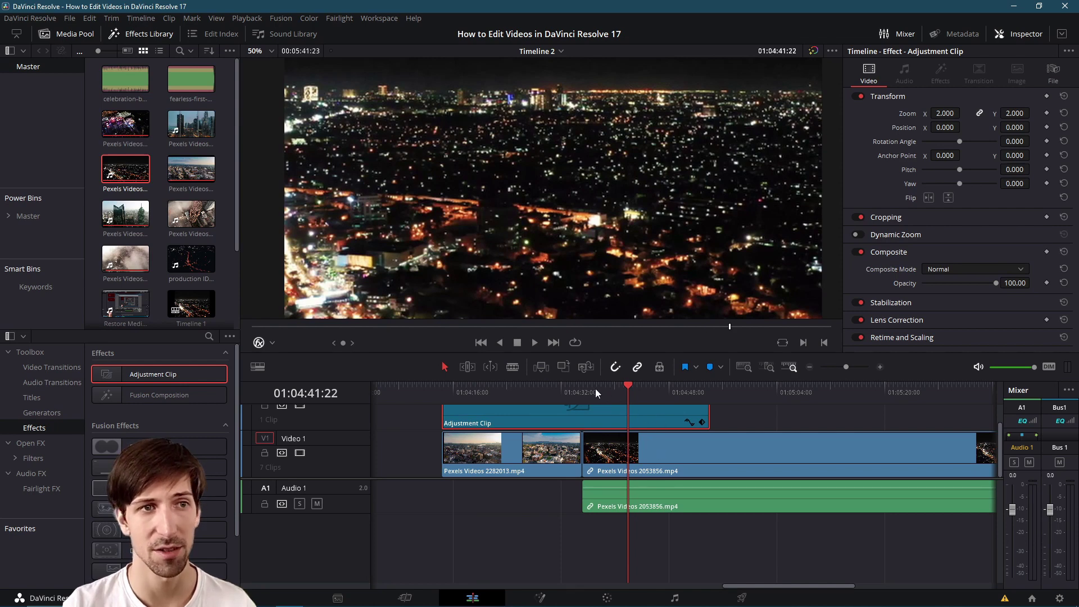
left_click_drag(590, 389, 567, 389)
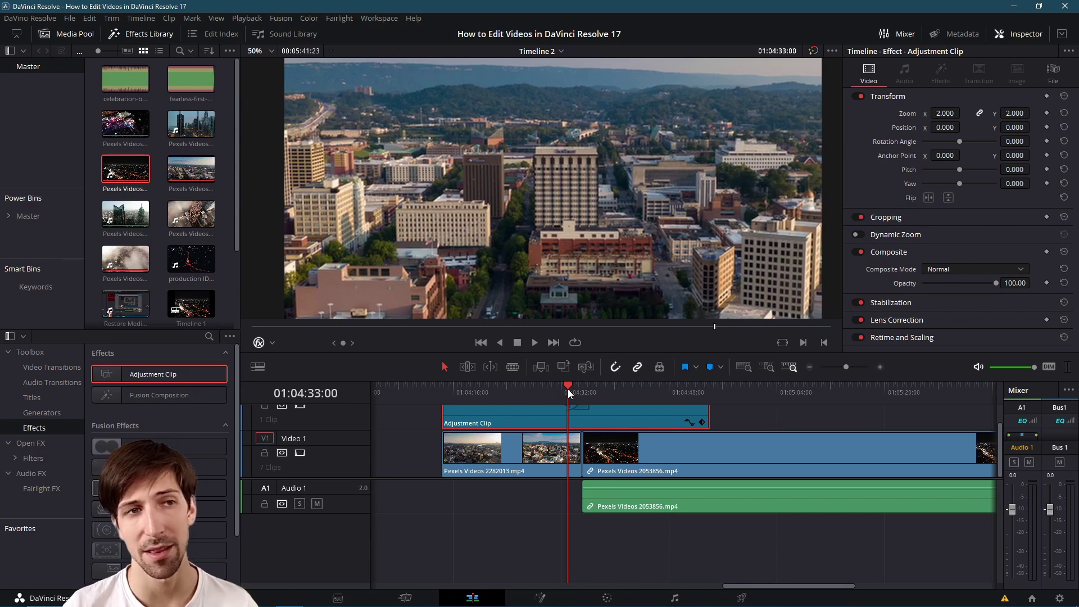
key("space")
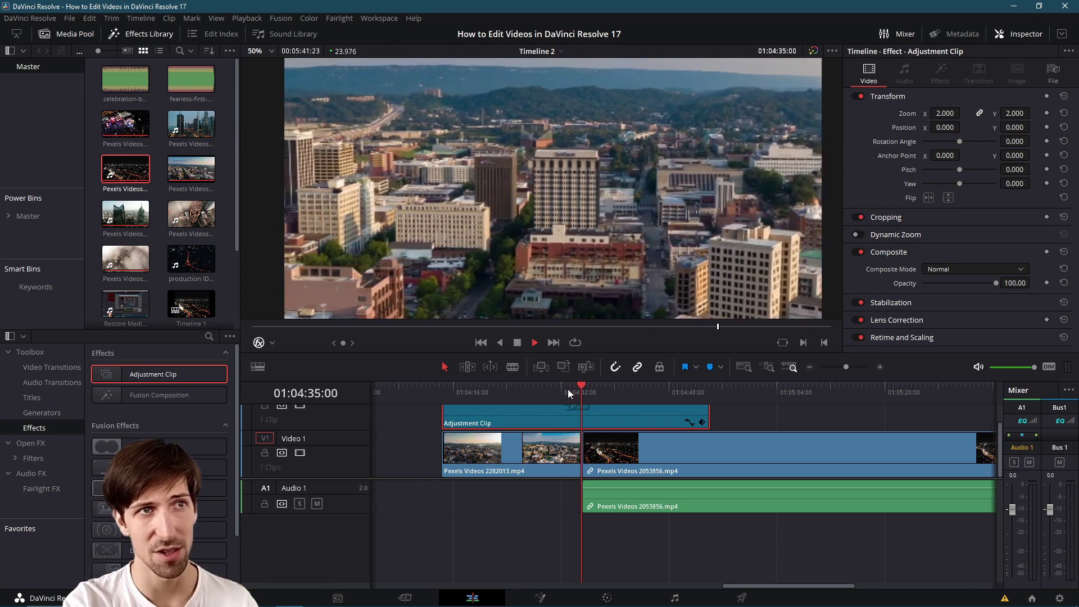
key("space")
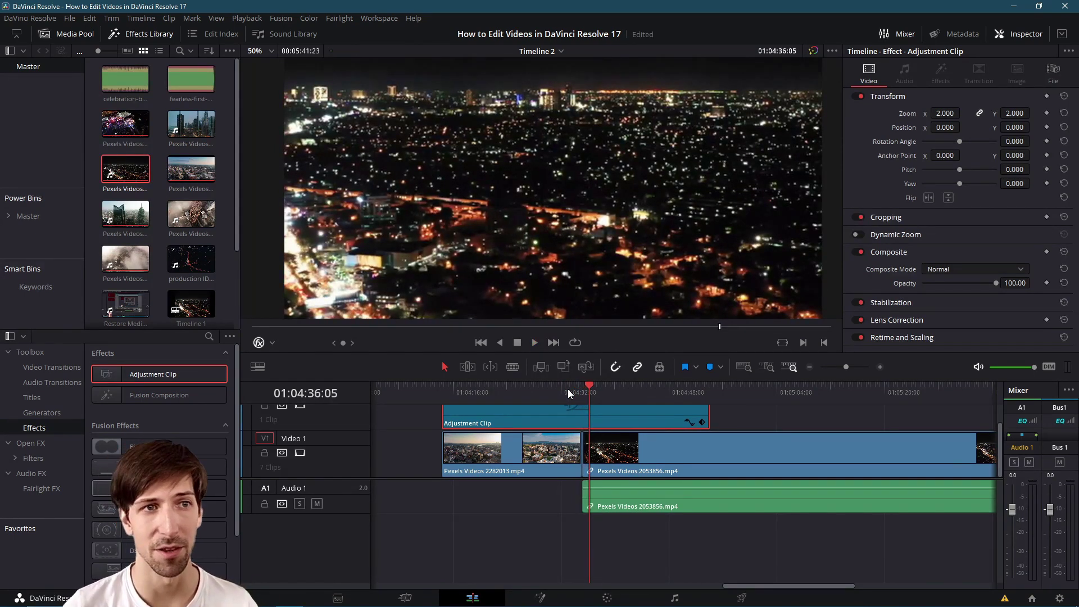
left_click(698, 395)
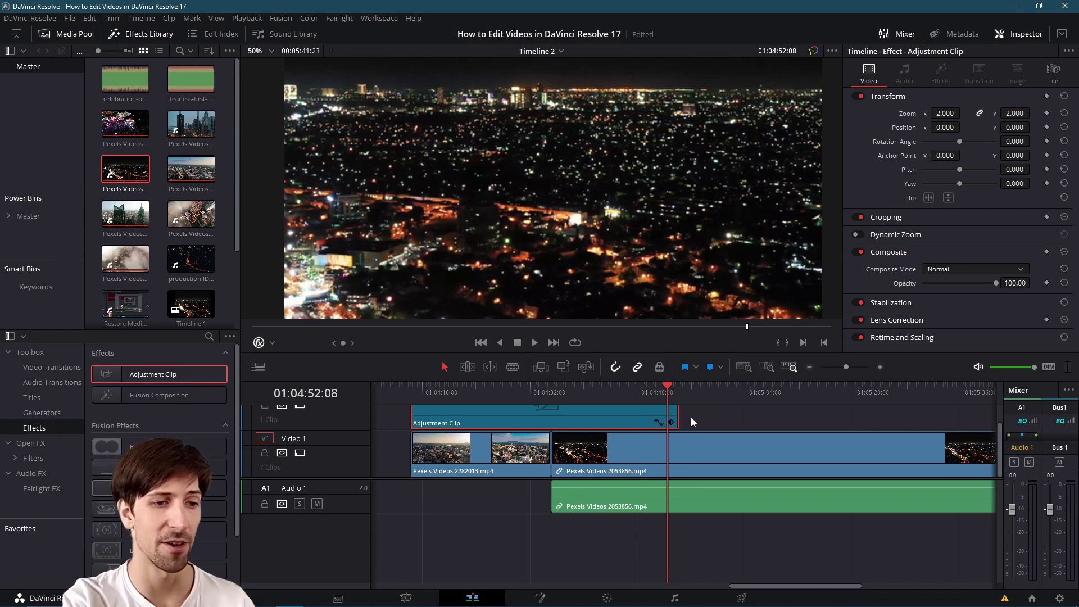
key("space")
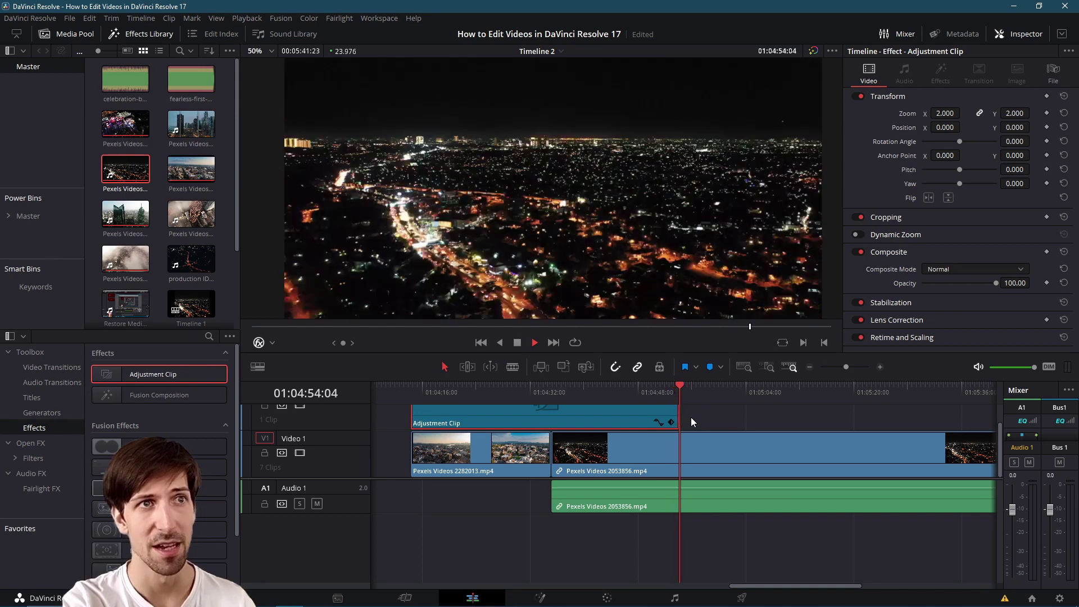
key("space")
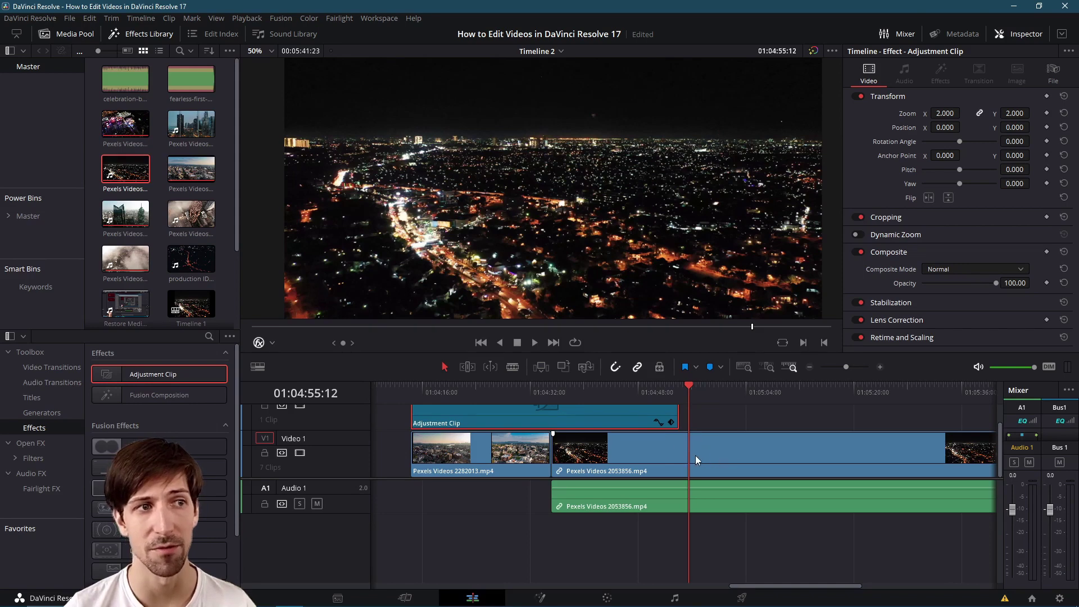
left_click(704, 388)
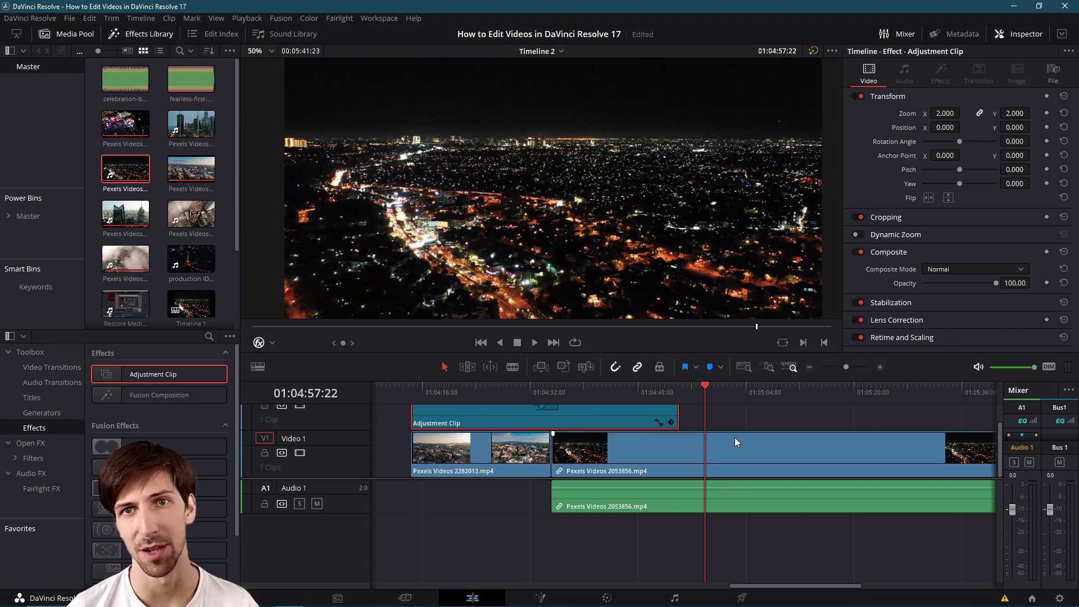
scroll(621, 433, "up", 1)
key("Up")
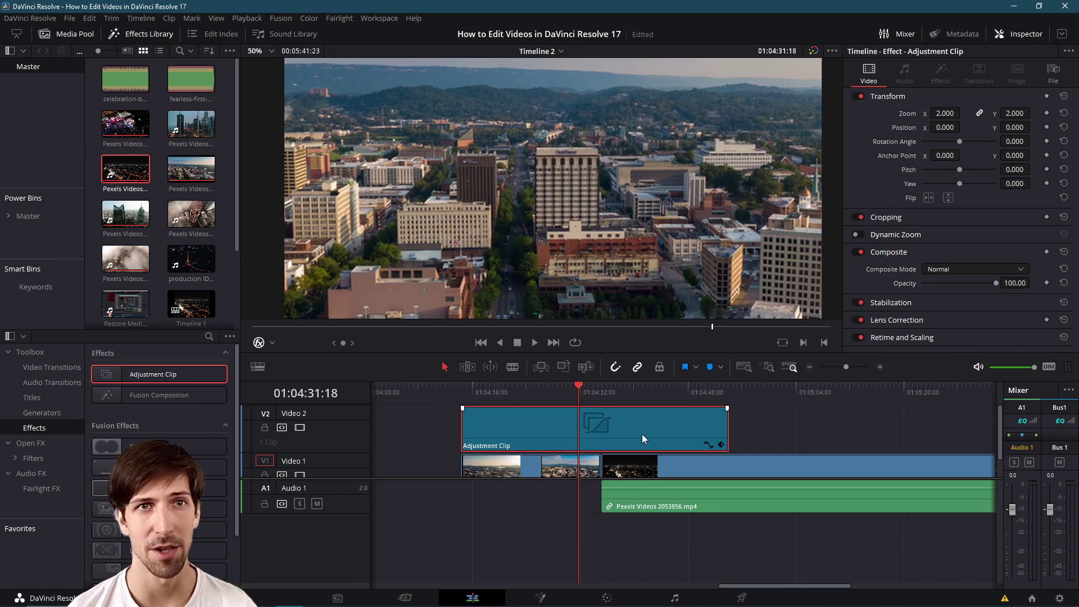
- Scroll through the Inspector's Video tab to review the Adjustment Clip's 2.000 Transform Zoom
scroll(642, 435, "down", 1)
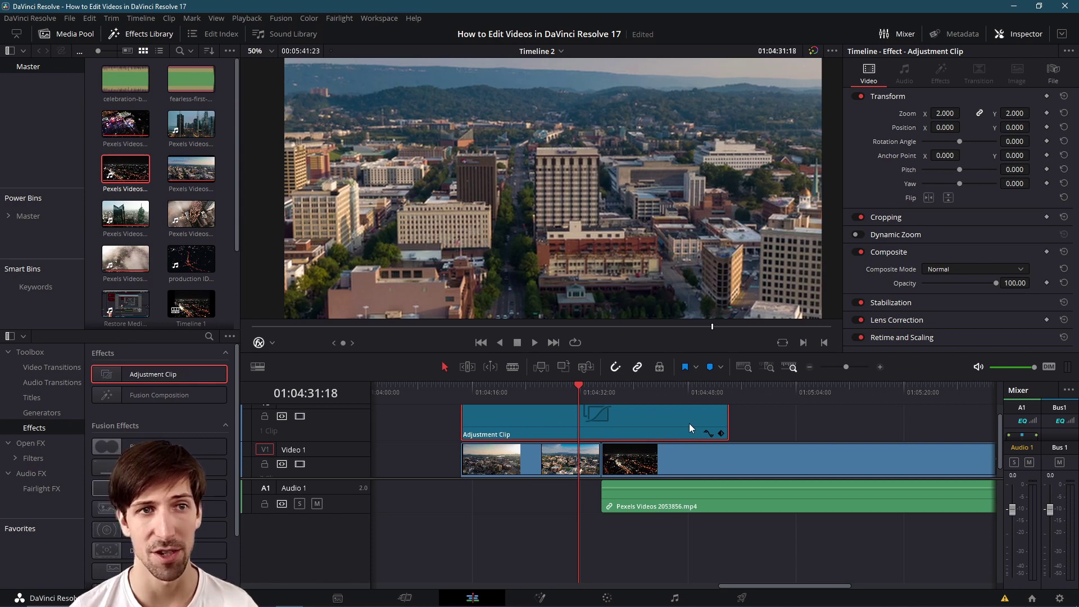
scroll(743, 427, "down", 1)
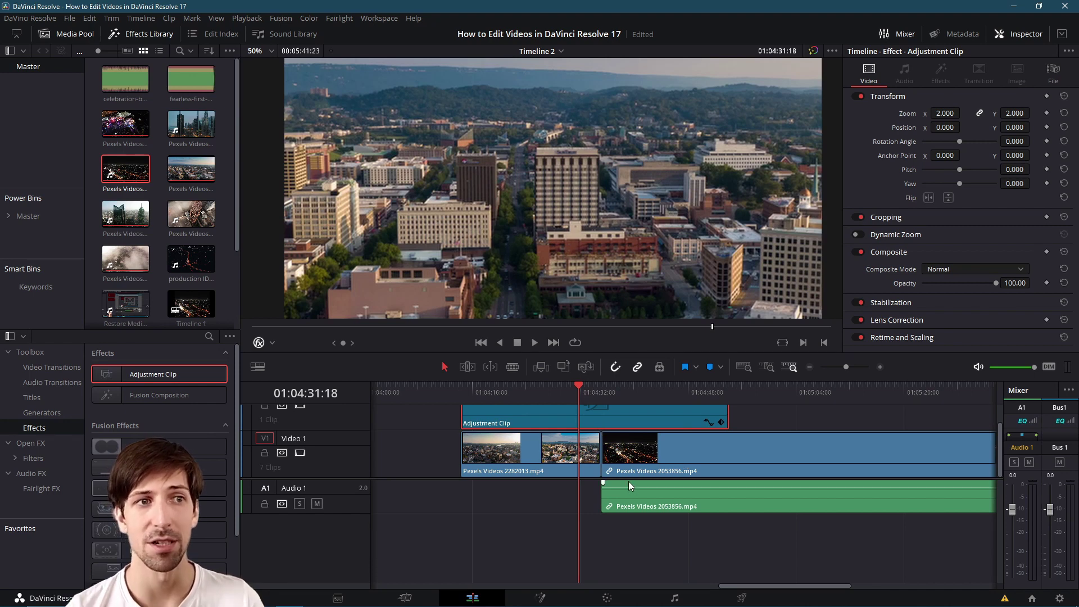
scroll(645, 416, "up", 1)
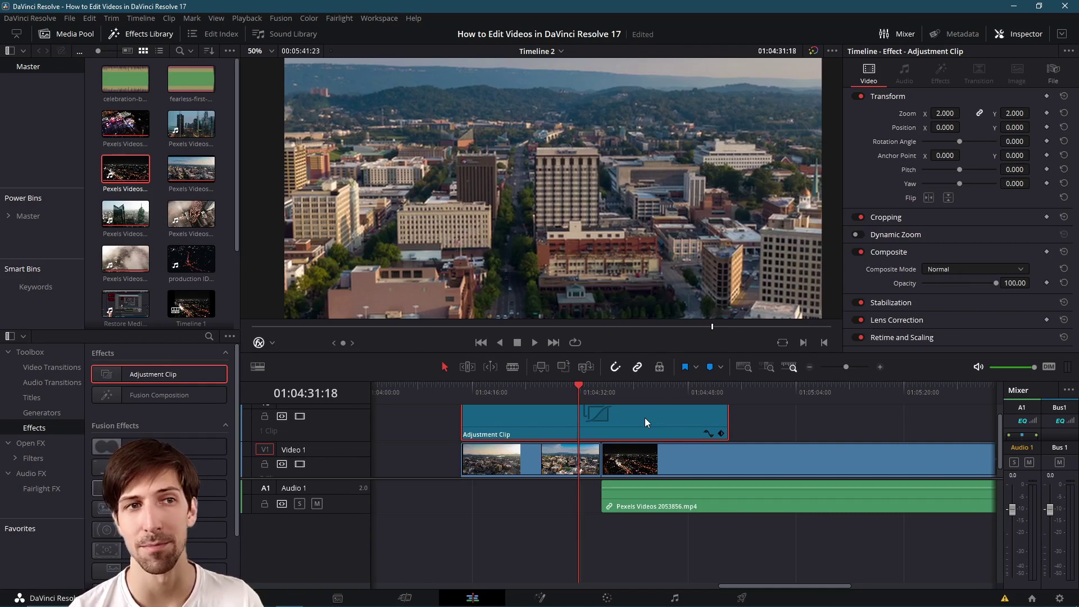
- At 01:04:30:22, set the Adjustment Clip's zoom to 1.000 and add a zoom keyframe
left_click(569, 391)
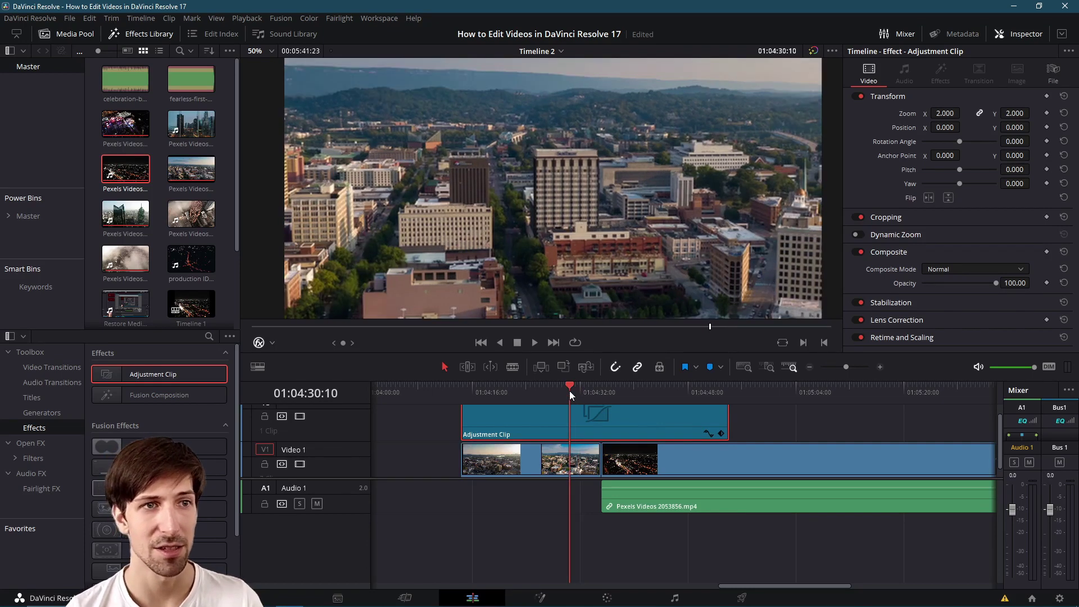
left_click_drag(569, 390, 571, 389)
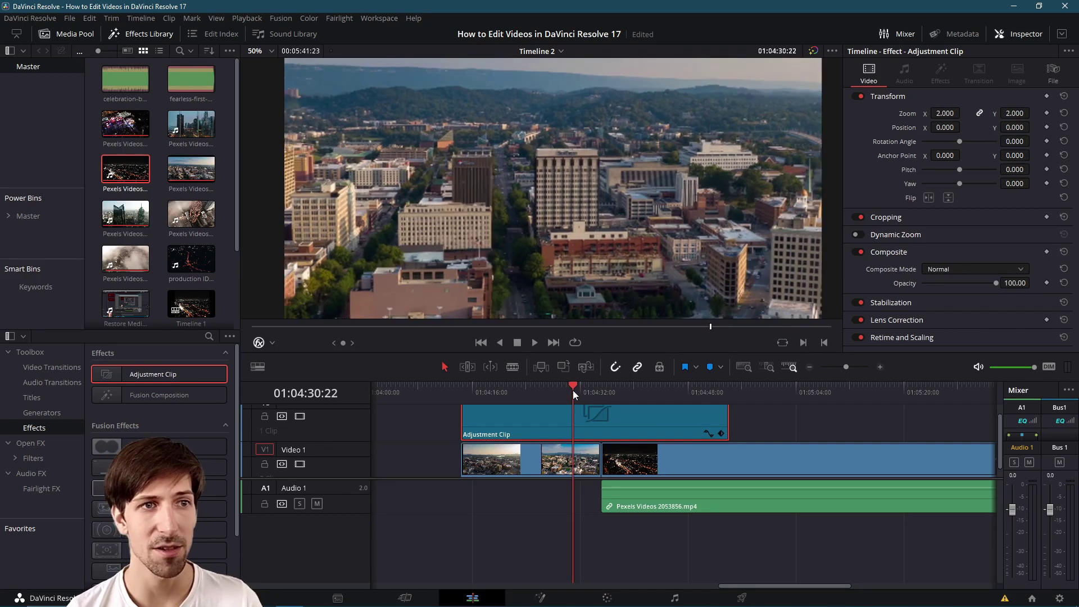
left_click(938, 113)
type("1")
key("Return")
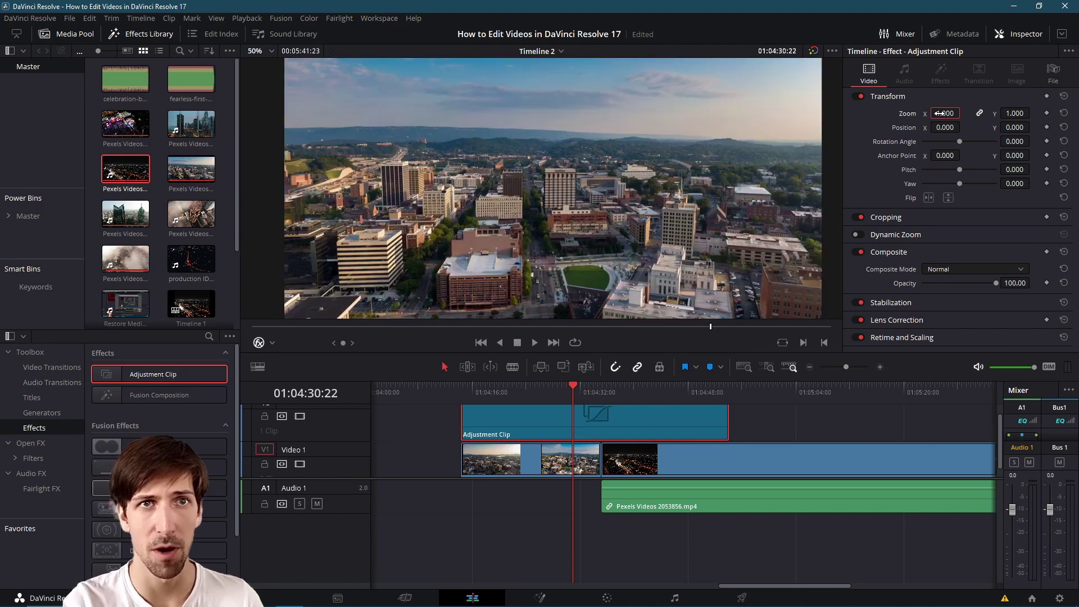
left_click(1046, 114)
left_click(573, 389)
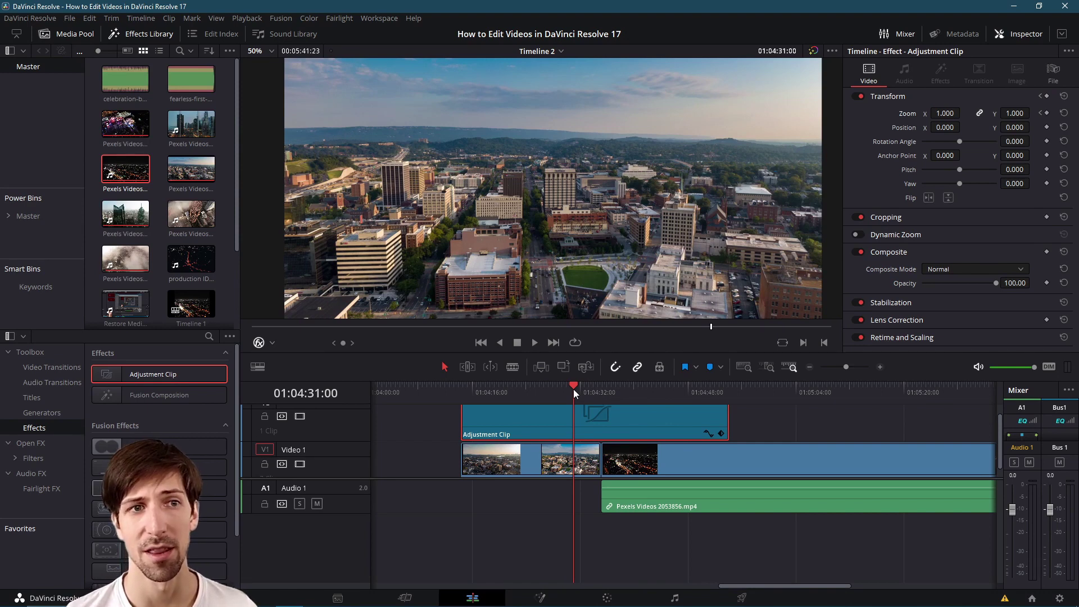
- At 01:04:39:22 in the night clip, keyframe the Adjustment Clip's zoom at 2.000
left_click(632, 388)
left_click(643, 456)
left_click(649, 431)
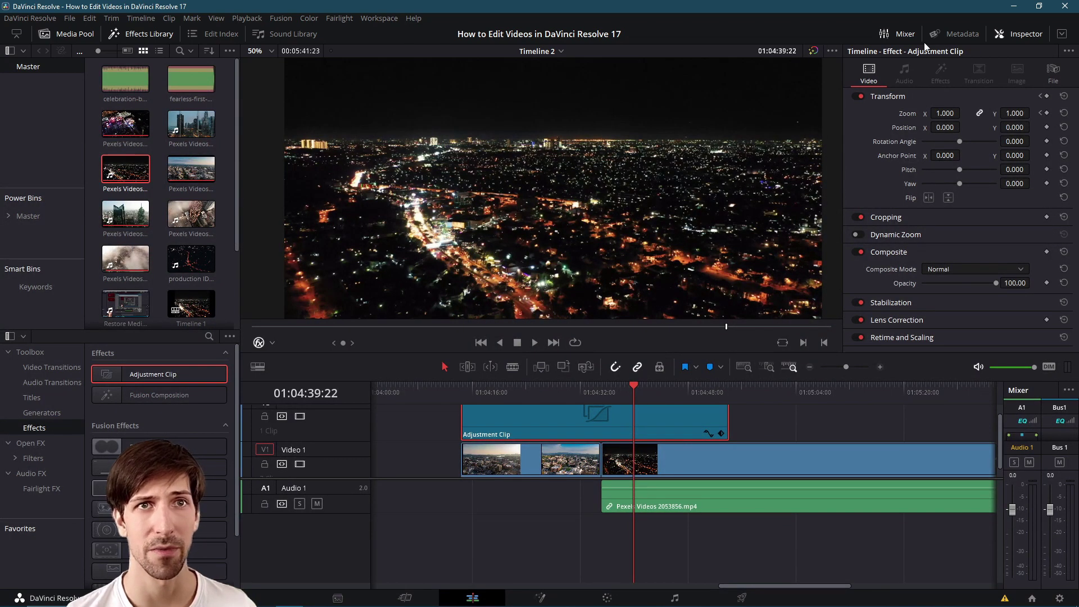
left_click(953, 113)
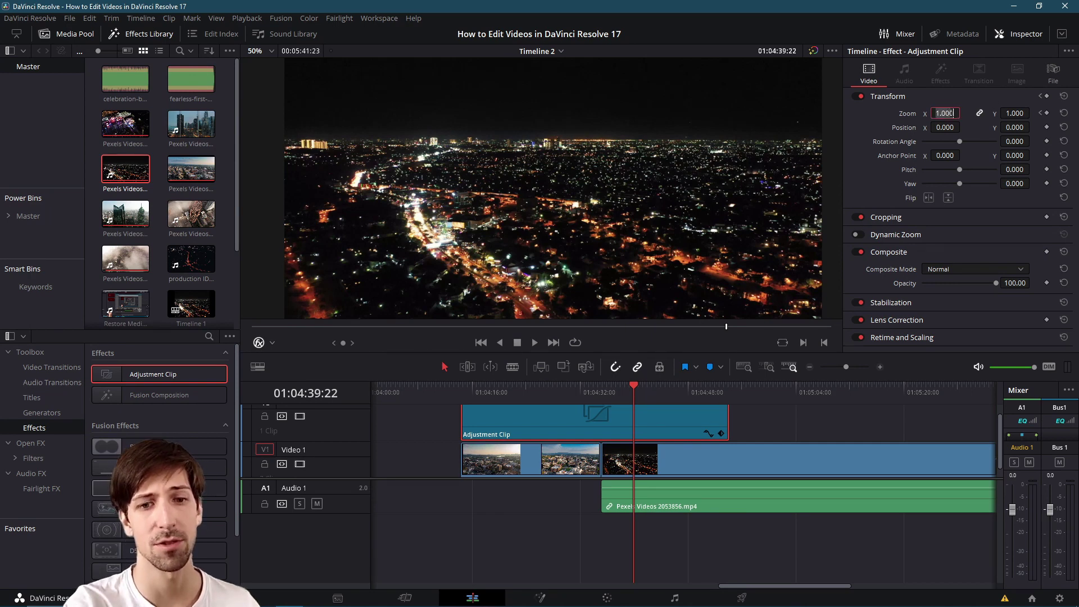
type("2")
key("Return")
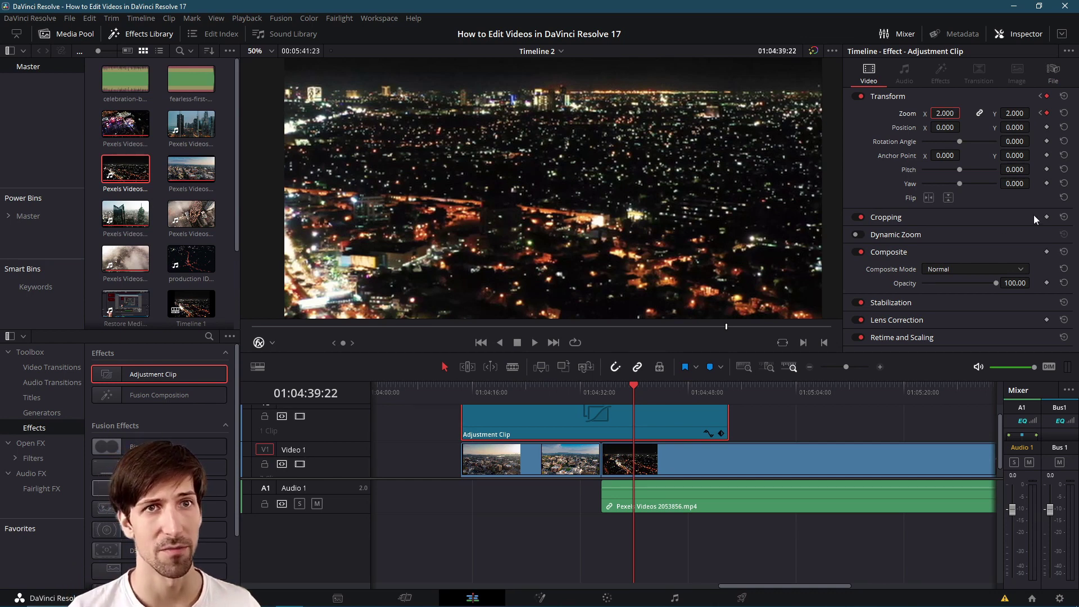
left_click(1040, 114)
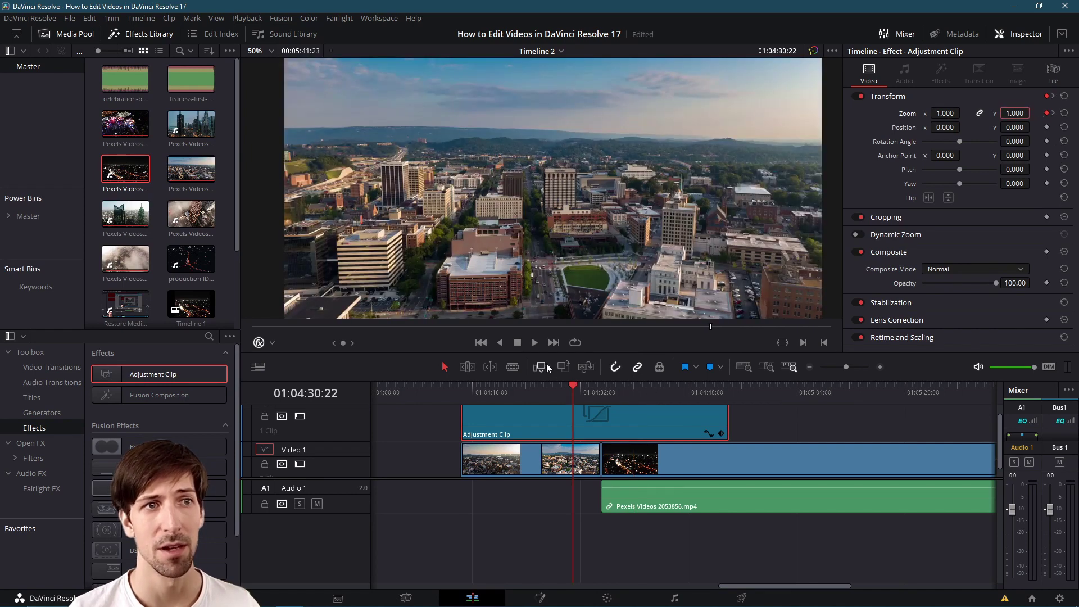
left_click(532, 342)
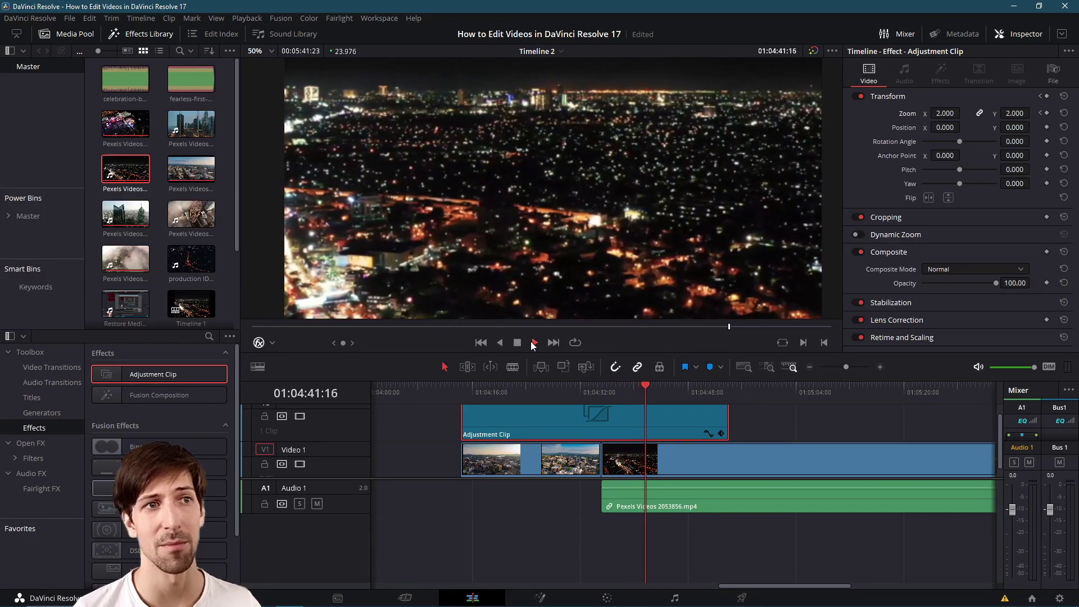
left_click(517, 344)
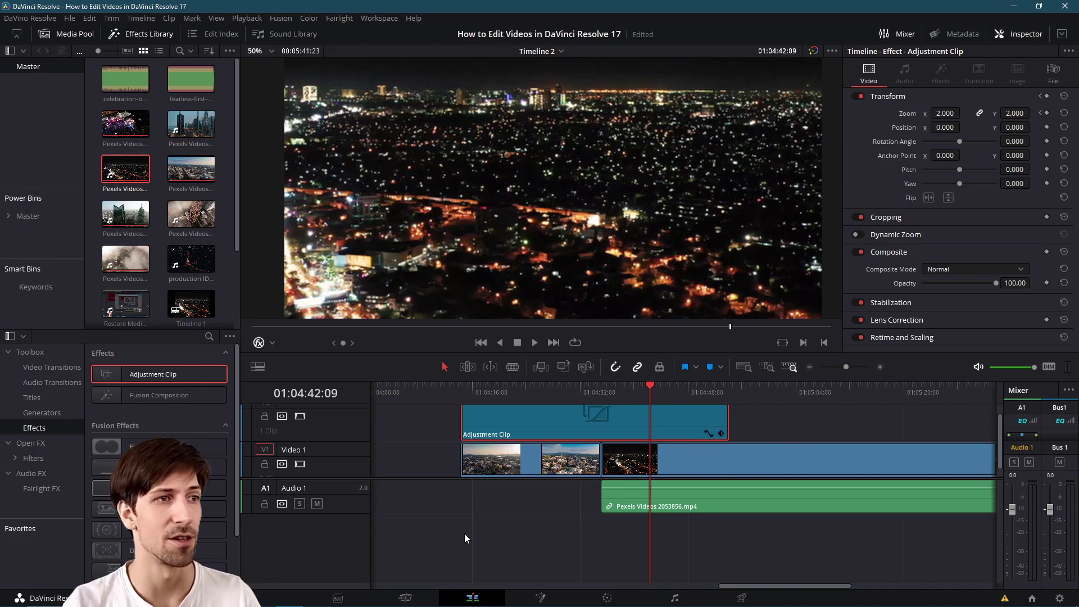
- List the Open FX effects down to the Resolve FX Light group and select the Adjustment Clip
left_click(48, 445)
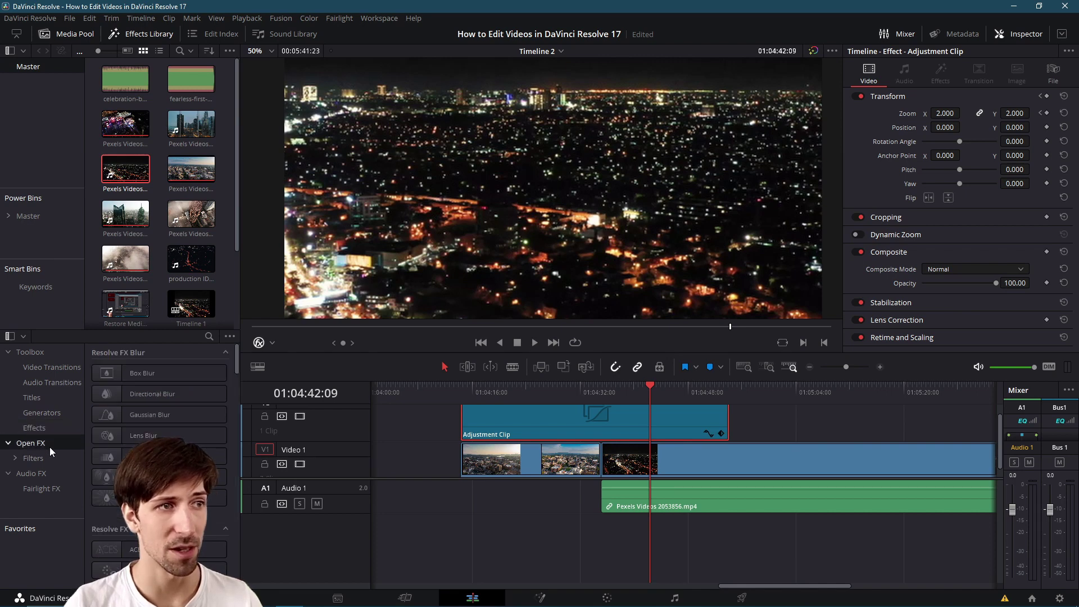
scroll(158, 506, "down", 5)
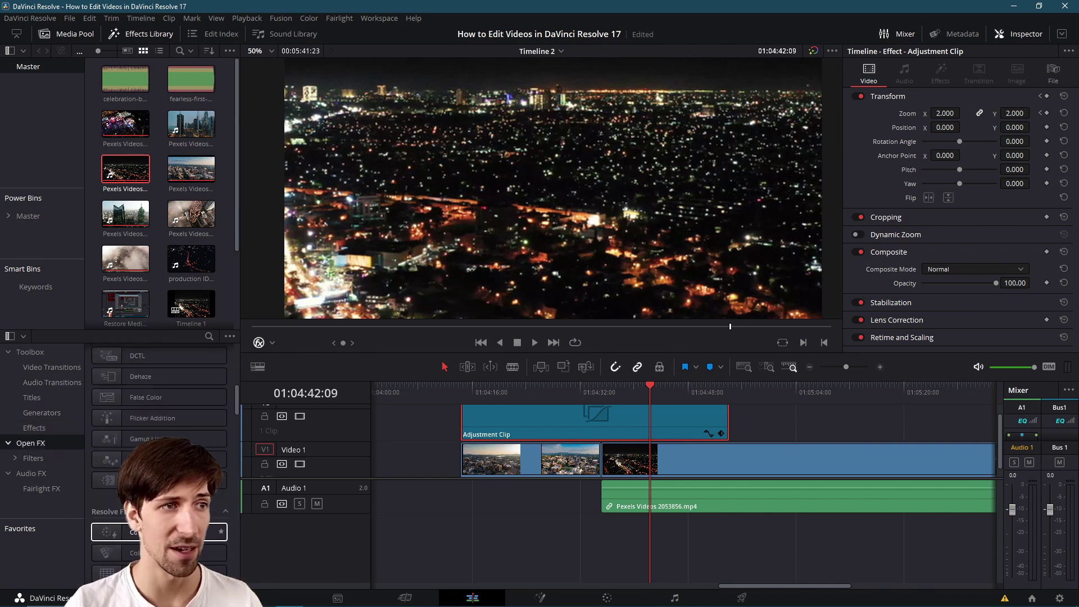
scroll(159, 449, "down", 4)
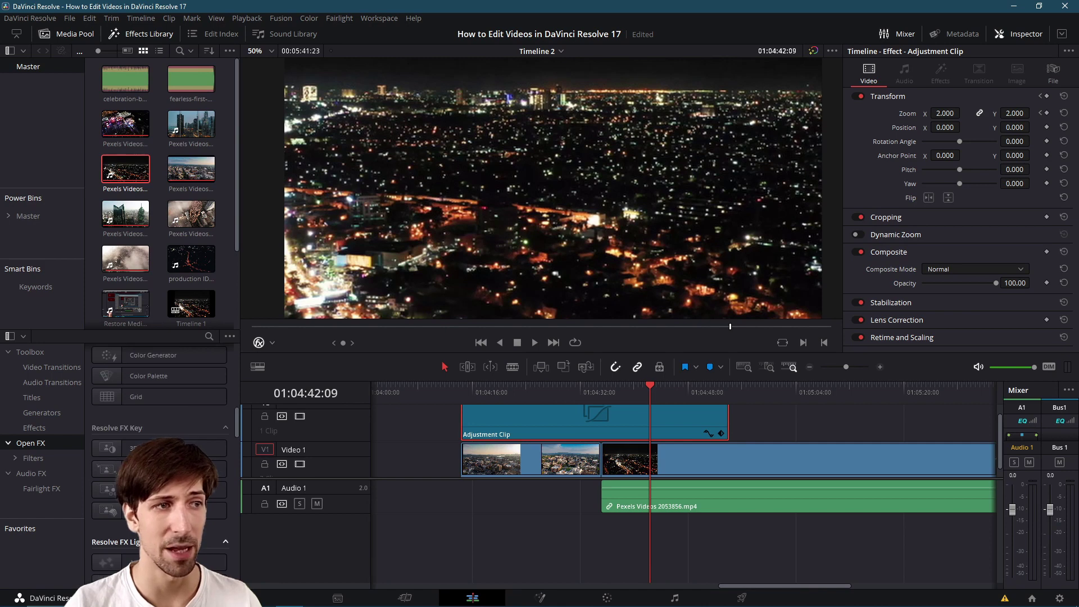
scroll(159, 450, "down", 3)
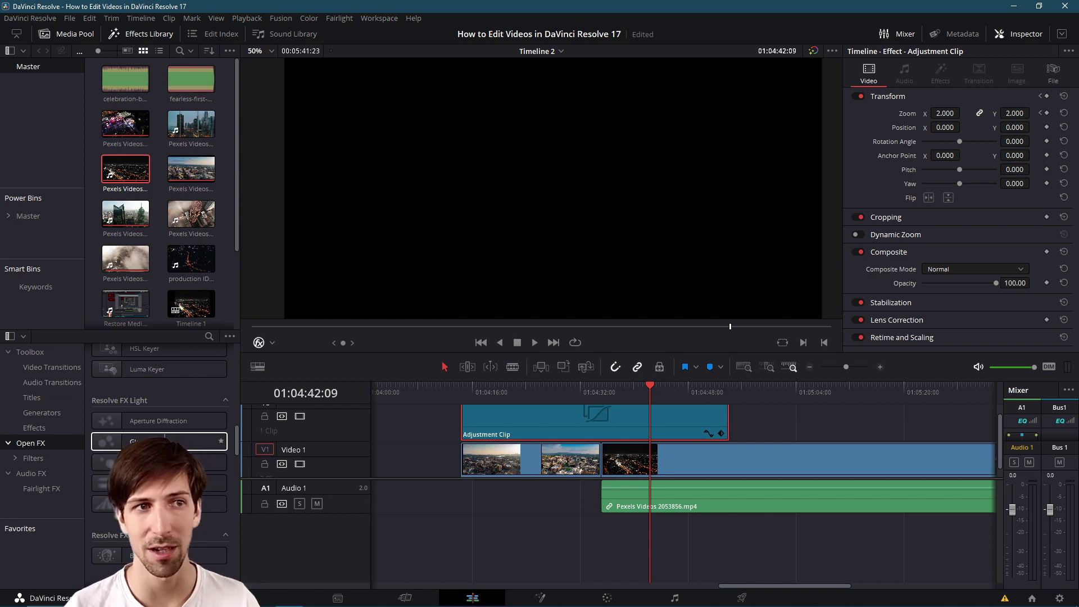
left_click(639, 461)
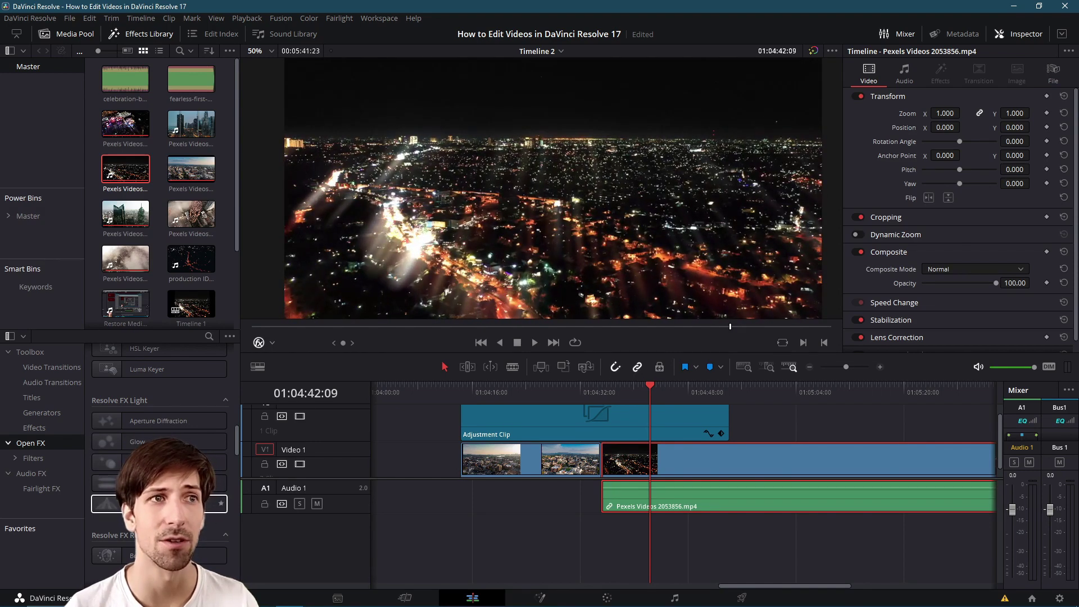
left_click(535, 420)
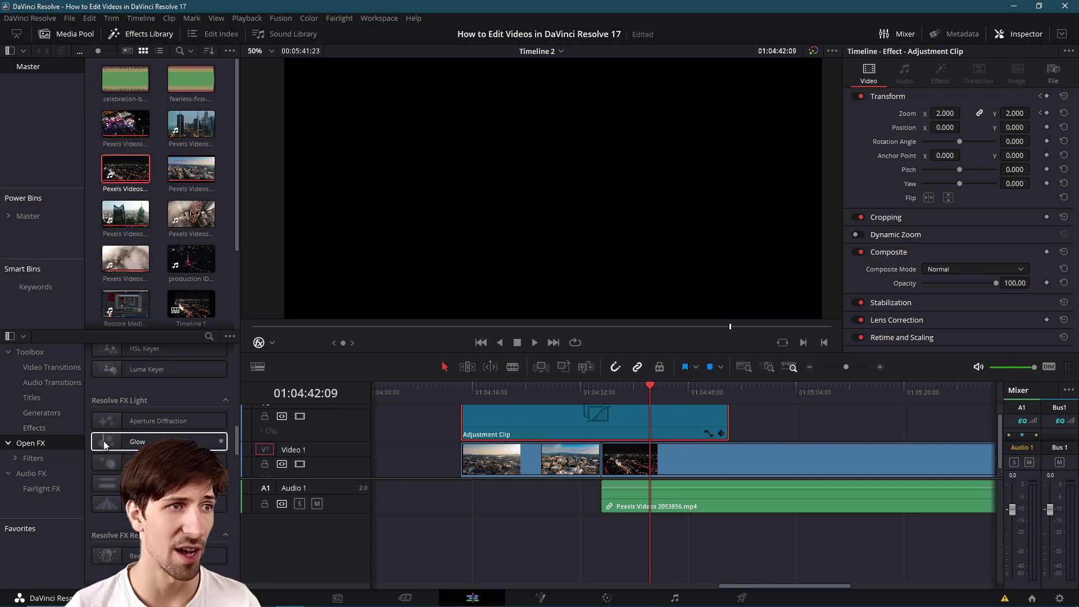
- Apply Glow to the Adjustment Clip and view its settings in the Inspector's Effects tab
left_click_drag(104, 445, 523, 420)
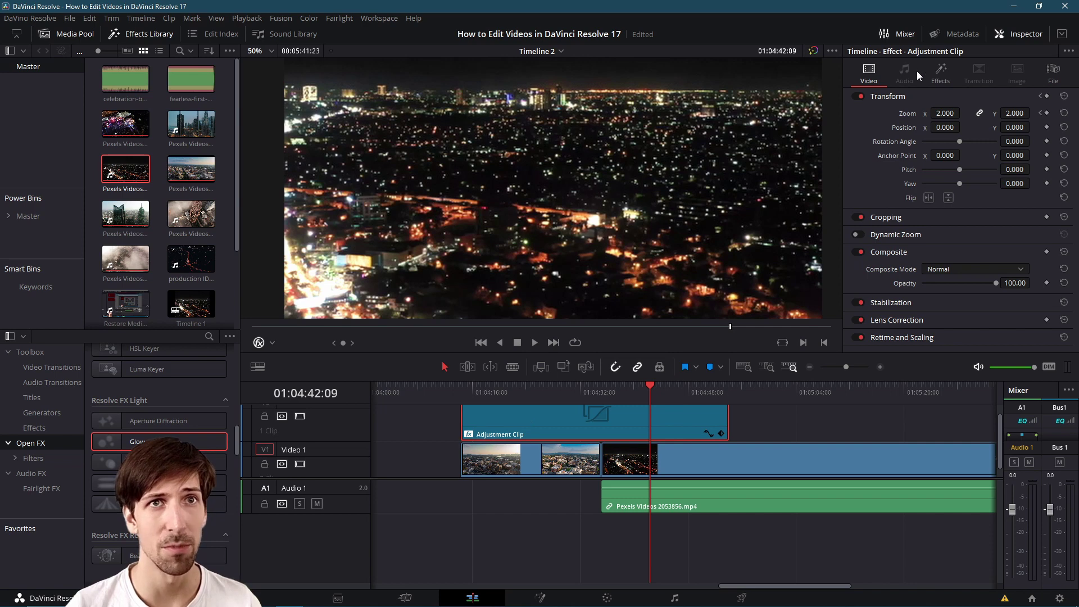
left_click(946, 66)
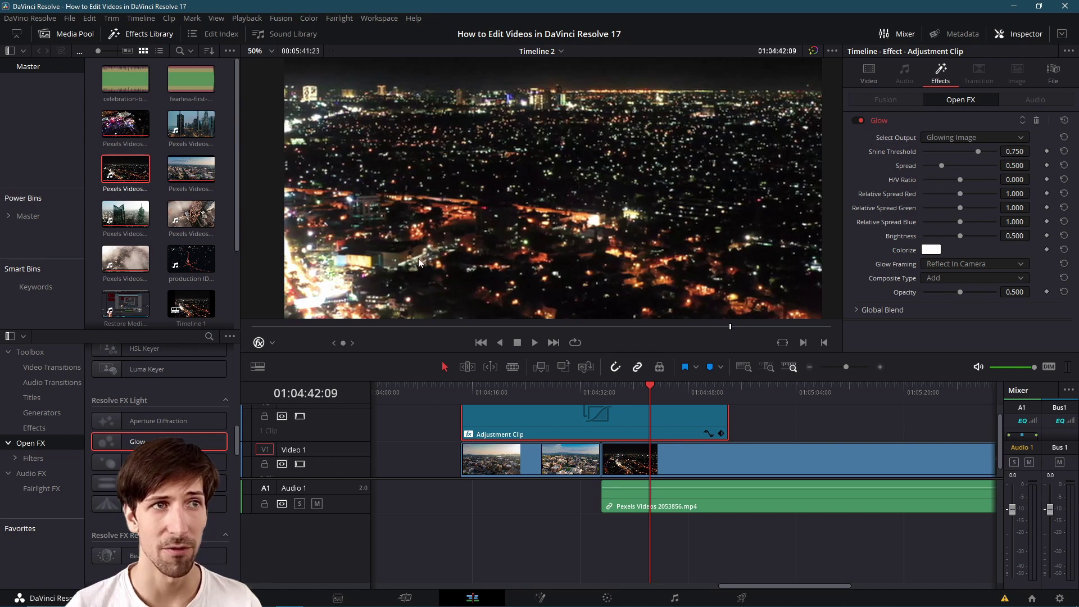
left_click(572, 390)
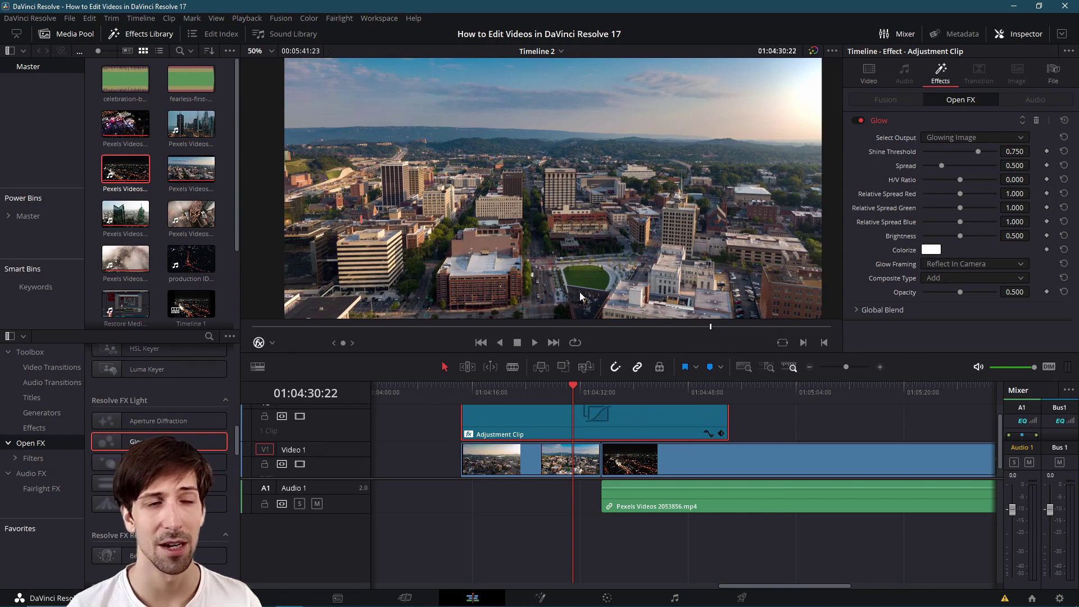
- Toggle the Glow effect off and on twice to compare the look
left_click(860, 120)
left_click(860, 120)
left_click(859, 120)
left_click(859, 120)
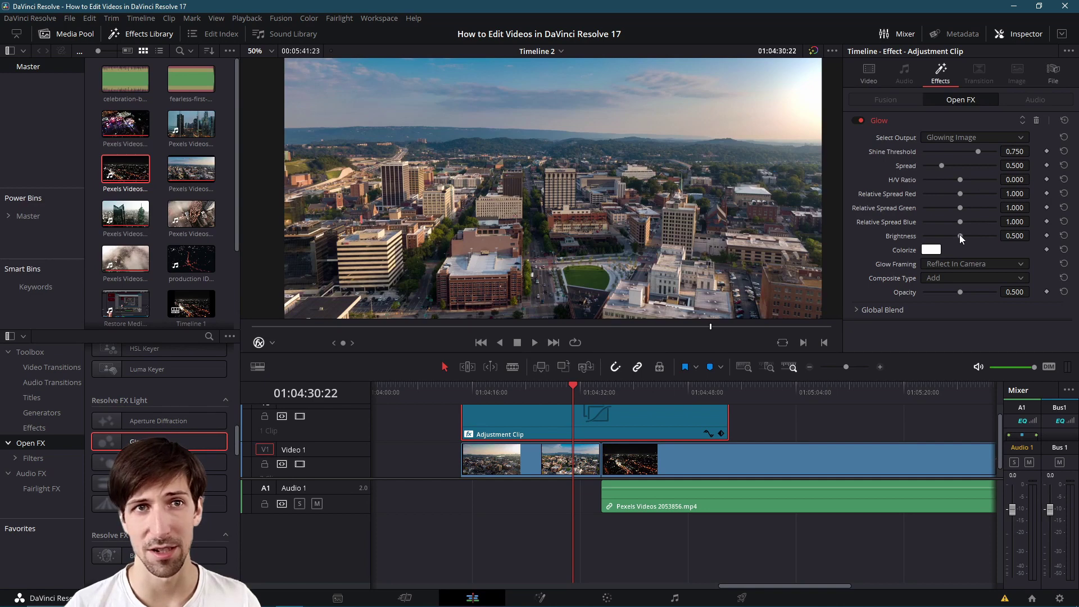
- Raise Glow Brightness to 0.682 and lower Shine Threshold to 0.613, checking the night clip
left_click_drag(959, 236, 973, 236)
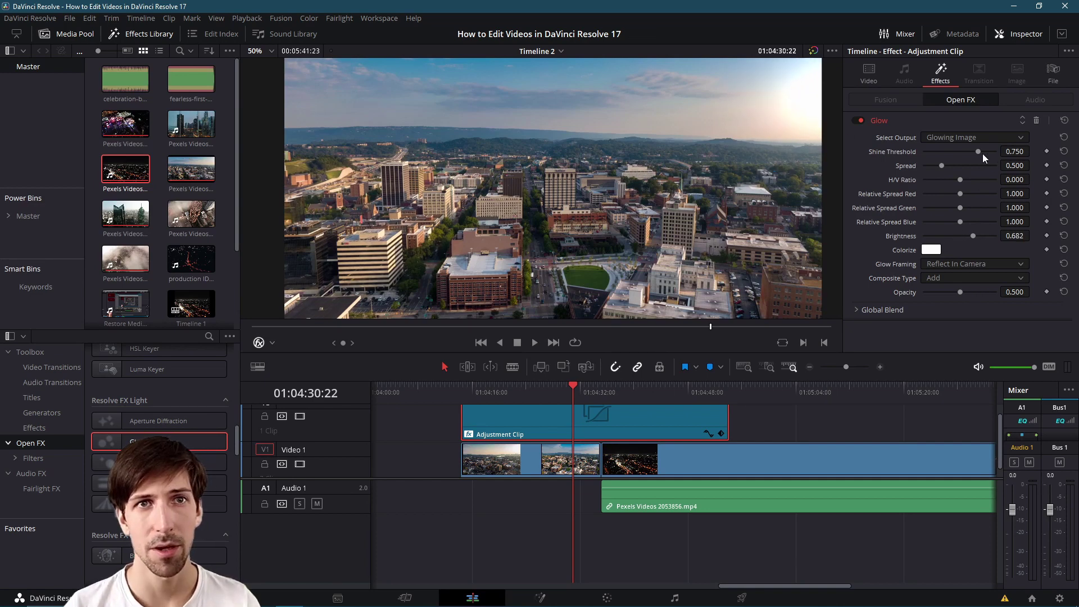
left_click_drag(979, 153, 967, 153)
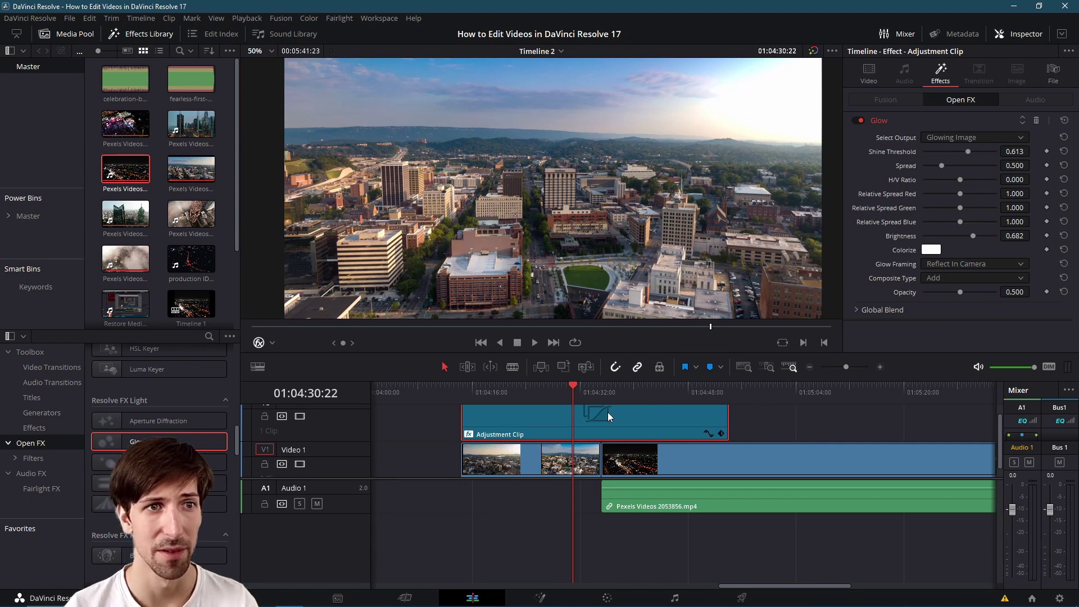
left_click(615, 393)
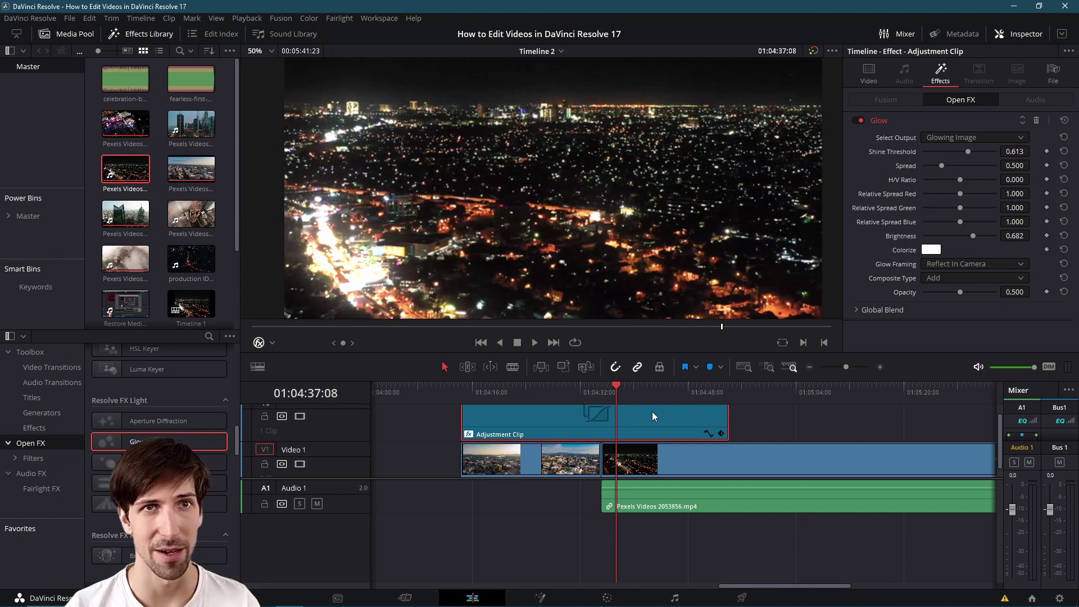
- Confirm the Glow in the Effects tab, then reset the Adjustment Clip's Transform Zoom to 1.000
left_click(869, 74)
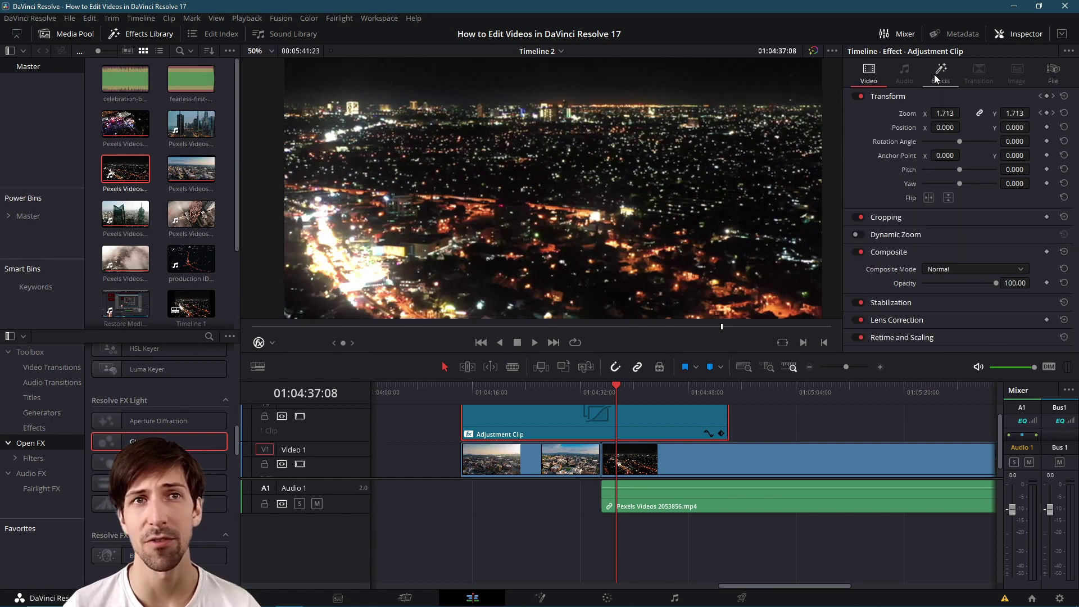
left_click(935, 78)
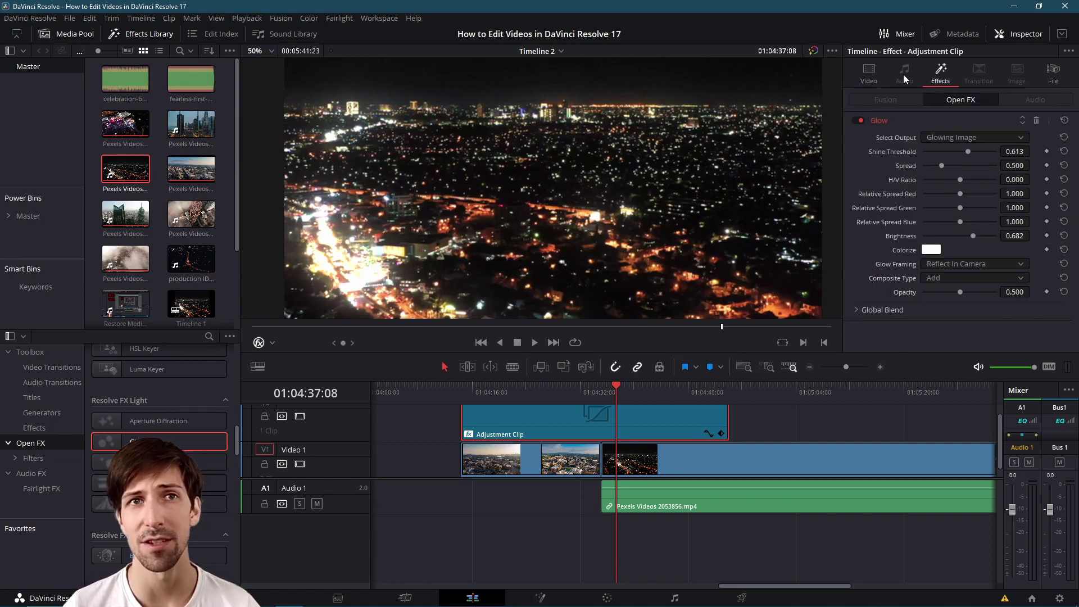
left_click(867, 72)
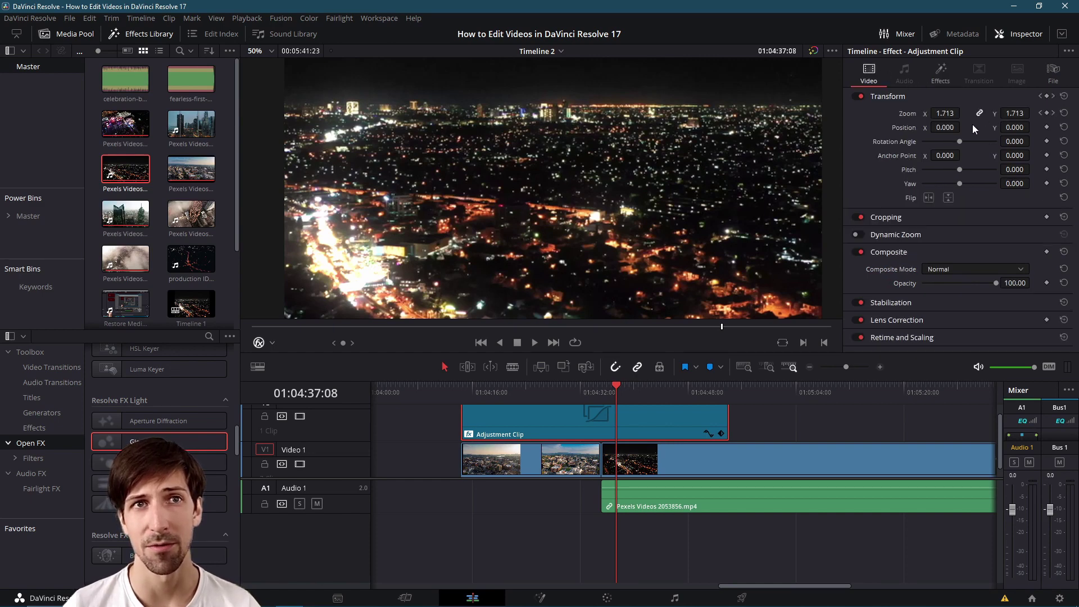
left_click(1064, 113)
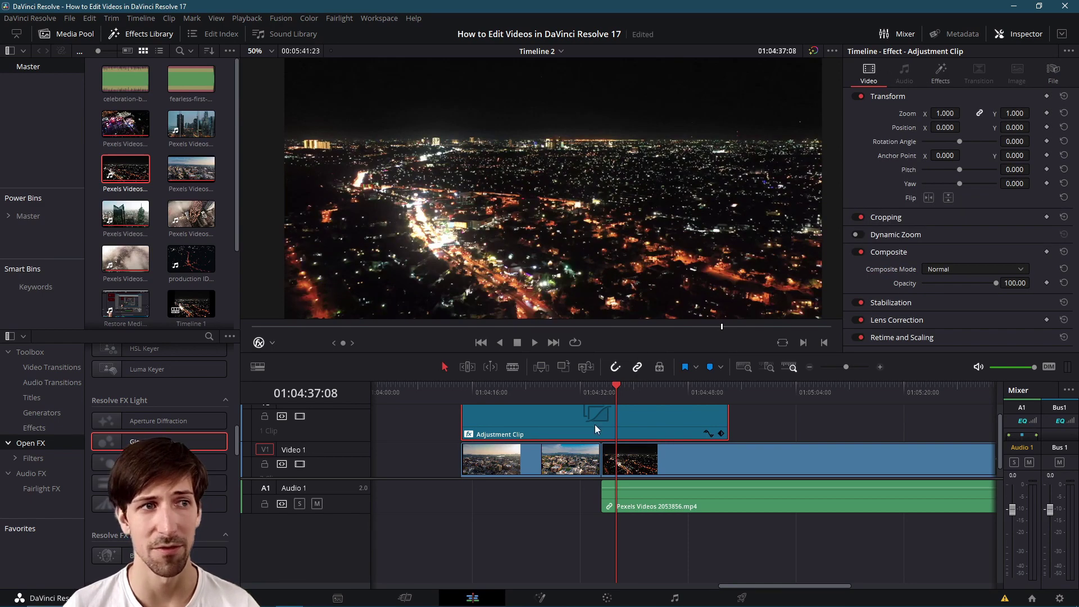
scroll(559, 473, "up", 1)
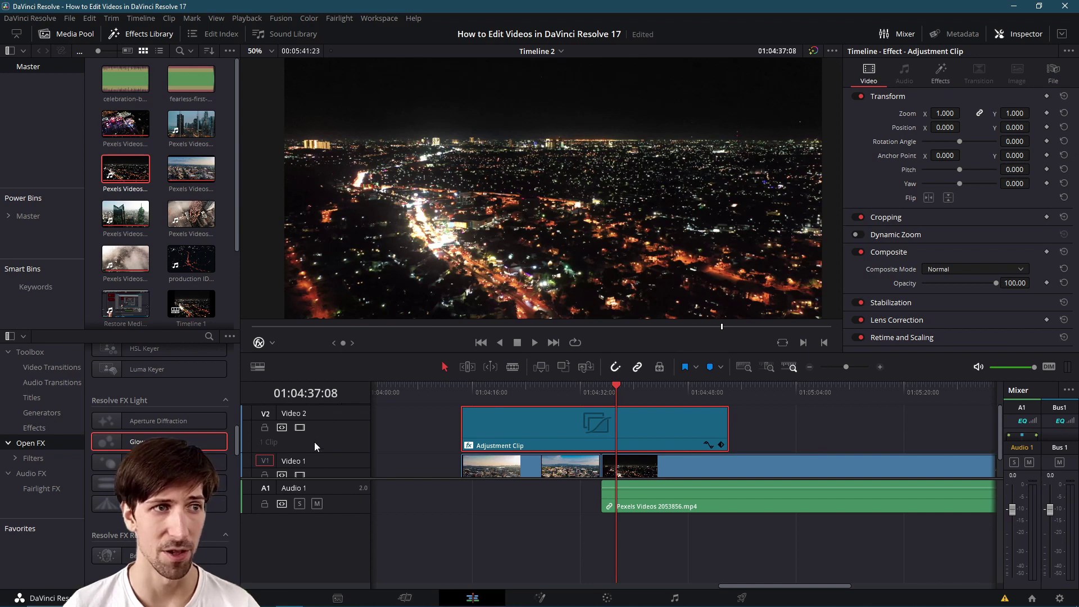
- Add a Video 3 track and put a second Adjustment Clip on it, stretched to match Video 2's
right_click(308, 409)
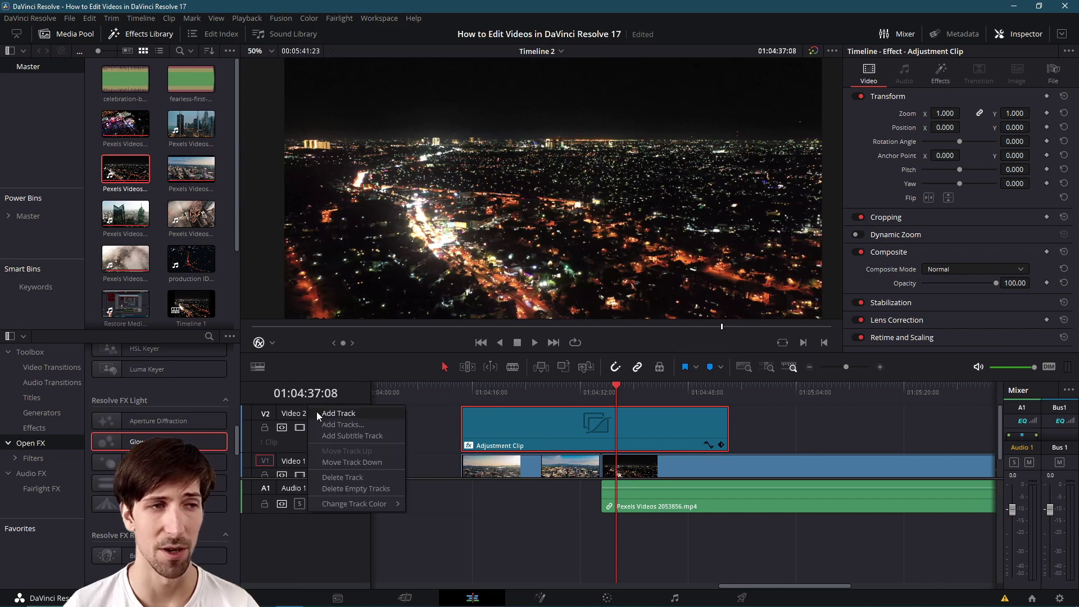
left_click(317, 415)
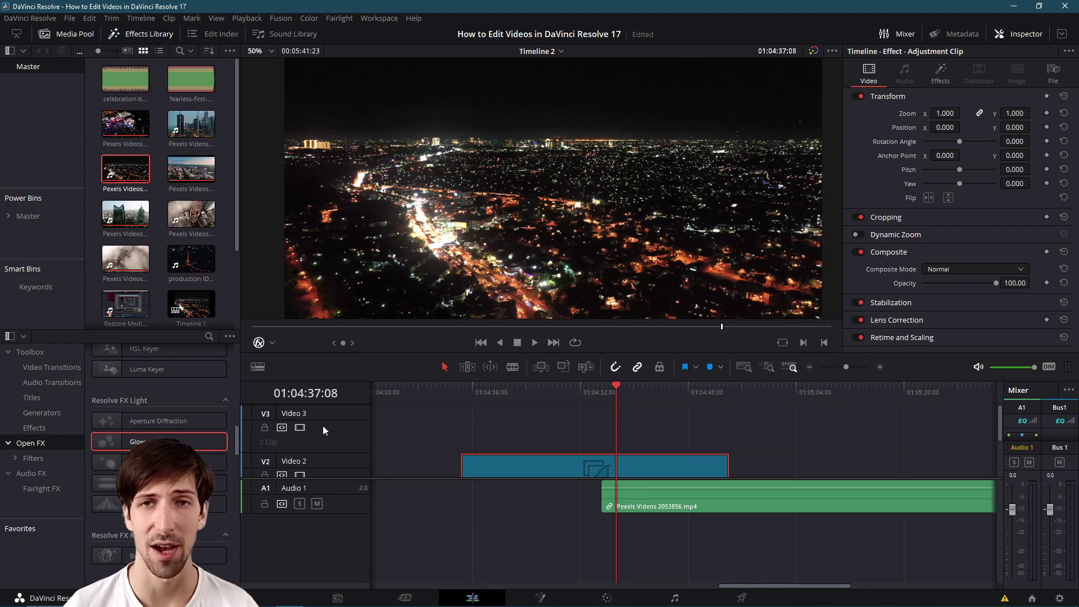
left_click(89, 232)
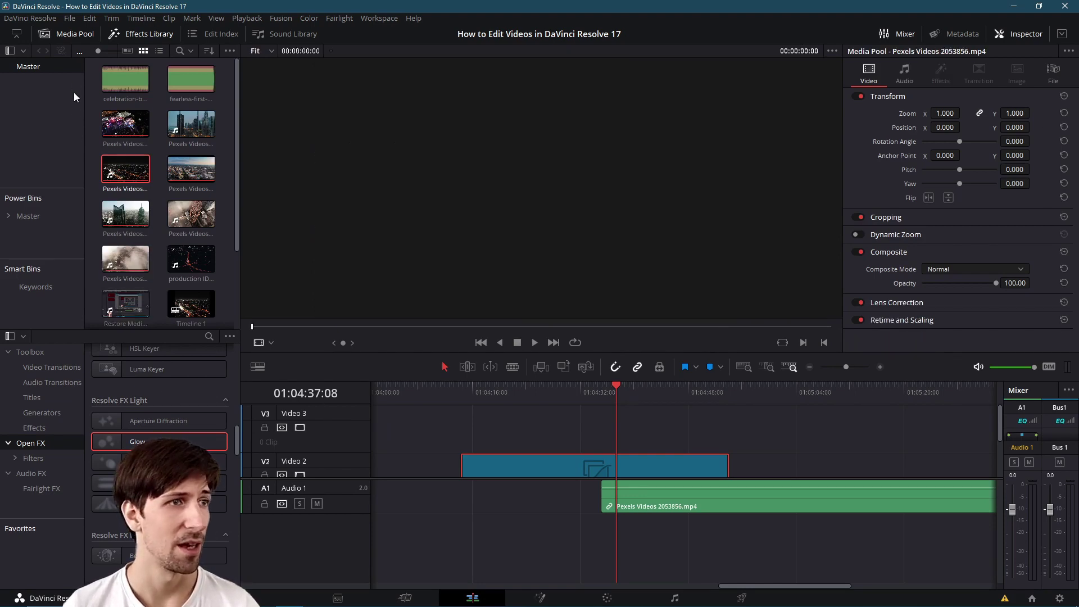
left_click(50, 426)
left_click_drag(135, 373, 468, 436)
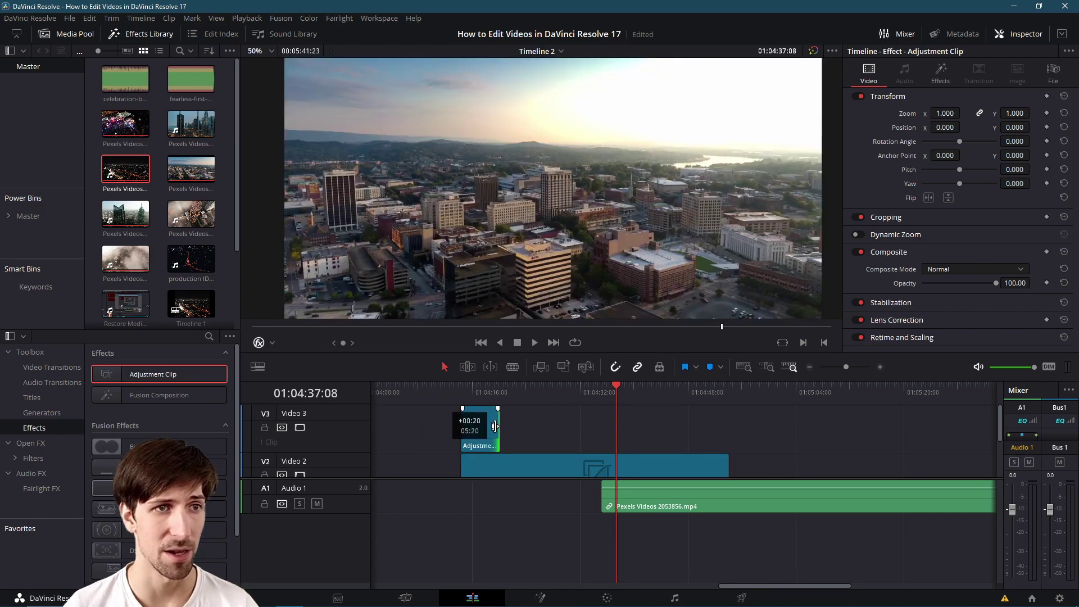
left_click_drag(495, 426, 722, 423)
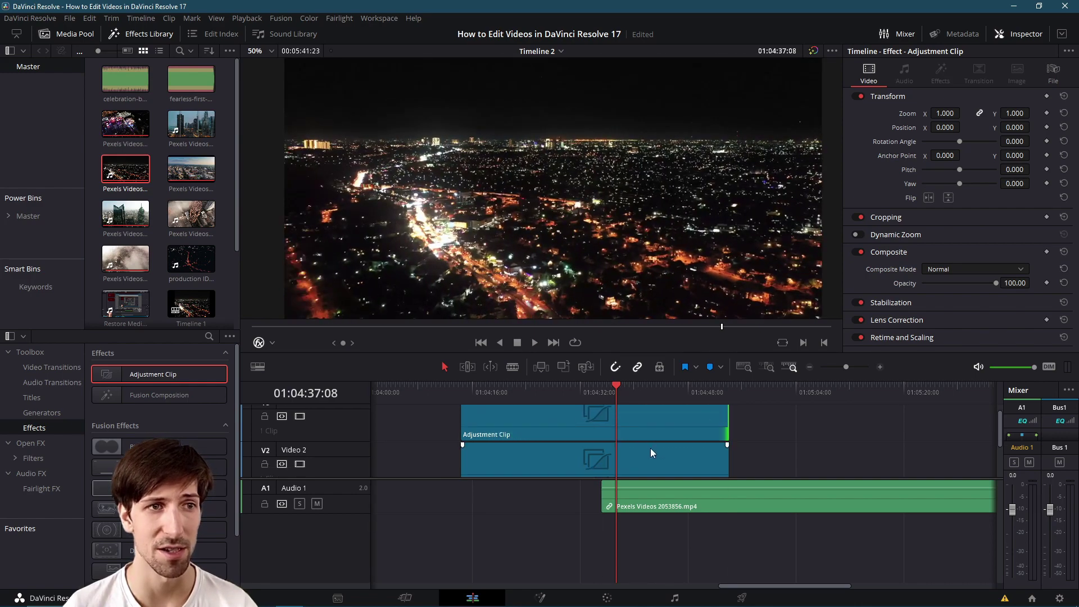
scroll(650, 449, "down", 2)
- Shift the Video 3 adjustment clip slightly later on the timeline
scroll(651, 447, "up", 2)
left_click(660, 432)
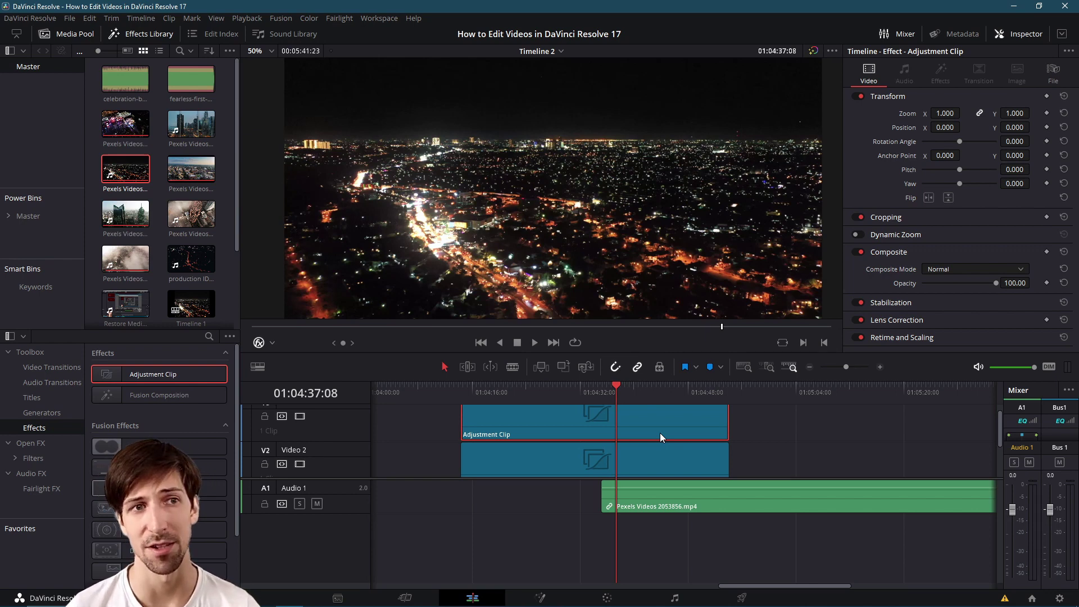
left_click_drag(541, 417, 569, 421)
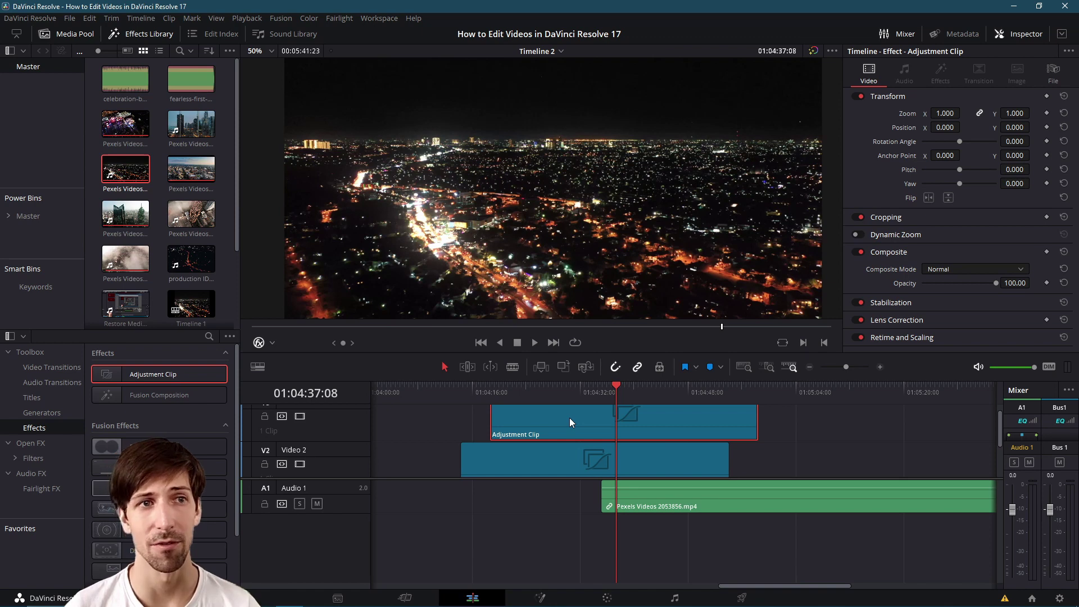
- Keyframe its Zoom from 1.000 at the clip start to about 1.430 near its end
scroll(569, 422, "up", 2)
left_click(1047, 113)
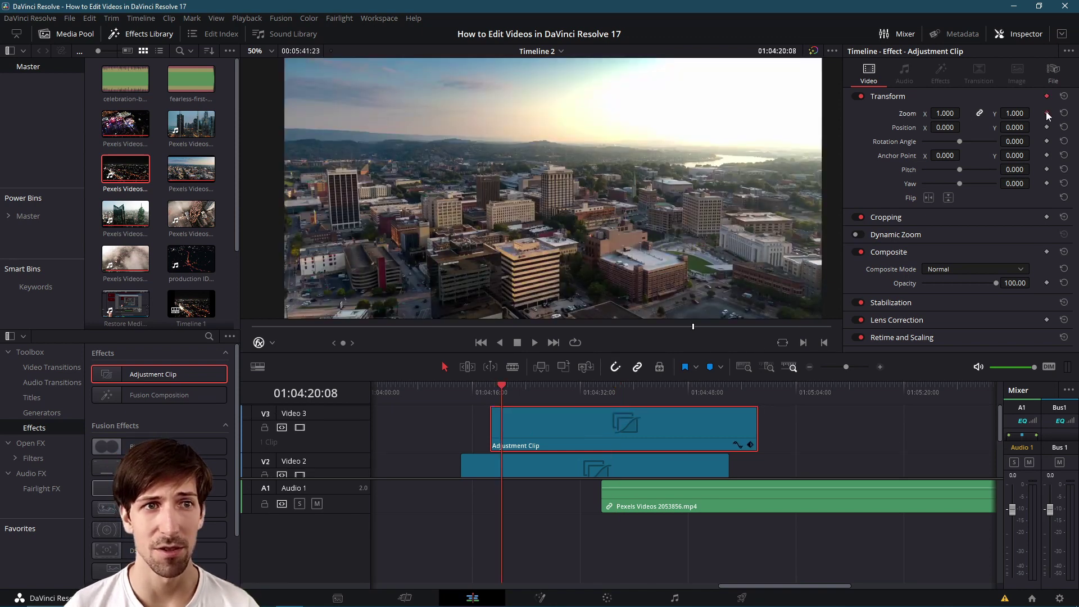
left_click(743, 384)
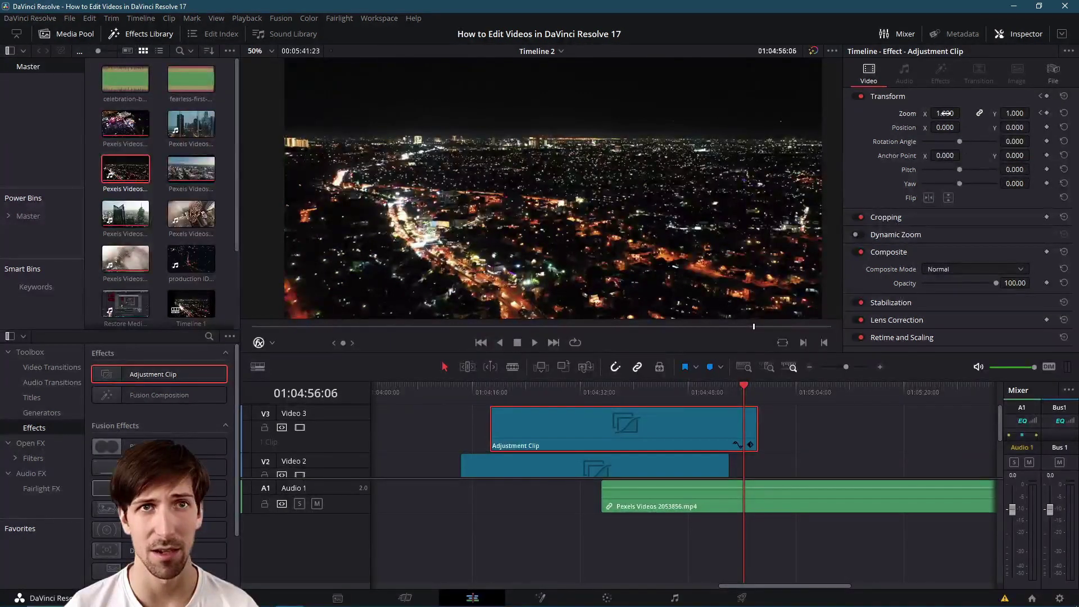
left_click_drag(966, 119, 989, 116)
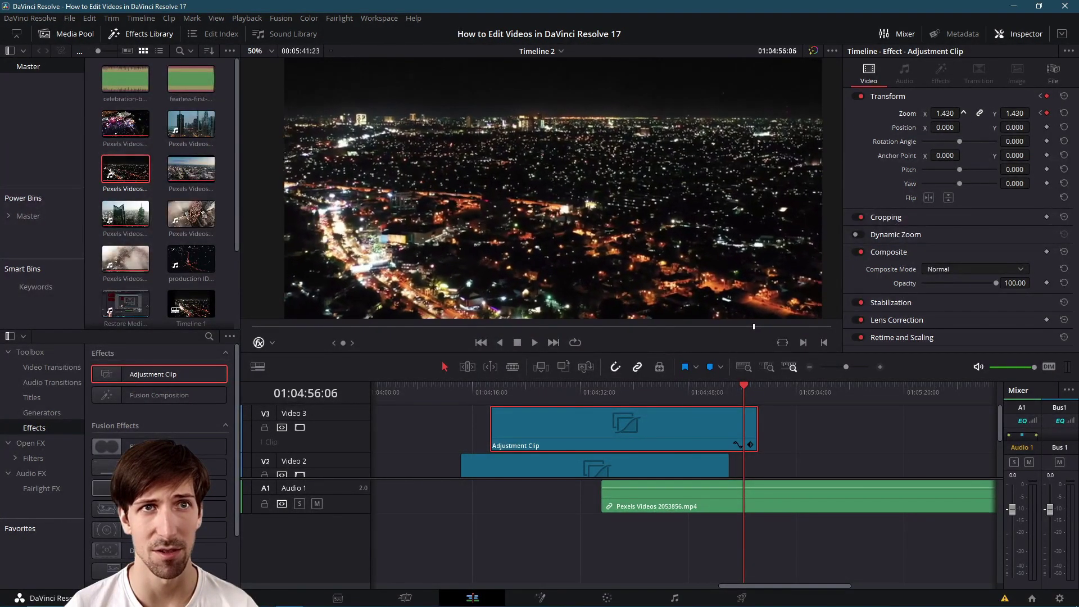
left_click(460, 384)
scroll(475, 443, "down", 2)
scroll(479, 427, "up", 1)
- Play the timeline, jumping ahead to about 01:04:35, 01:04:42, 01:04:45 and 01:04:50 to preview the zoom
left_click(536, 340)
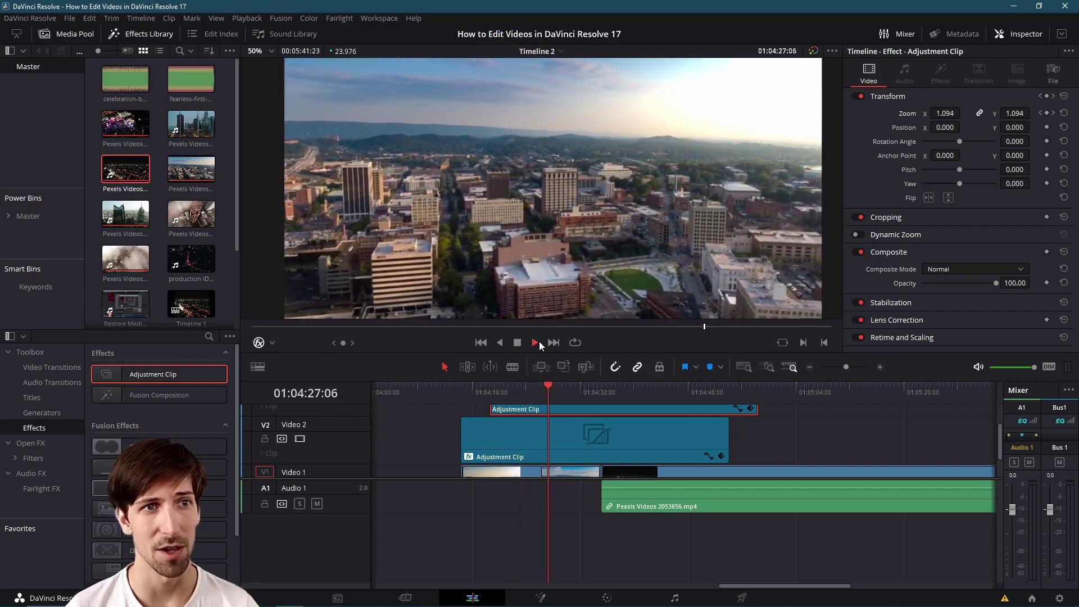
left_click(607, 386)
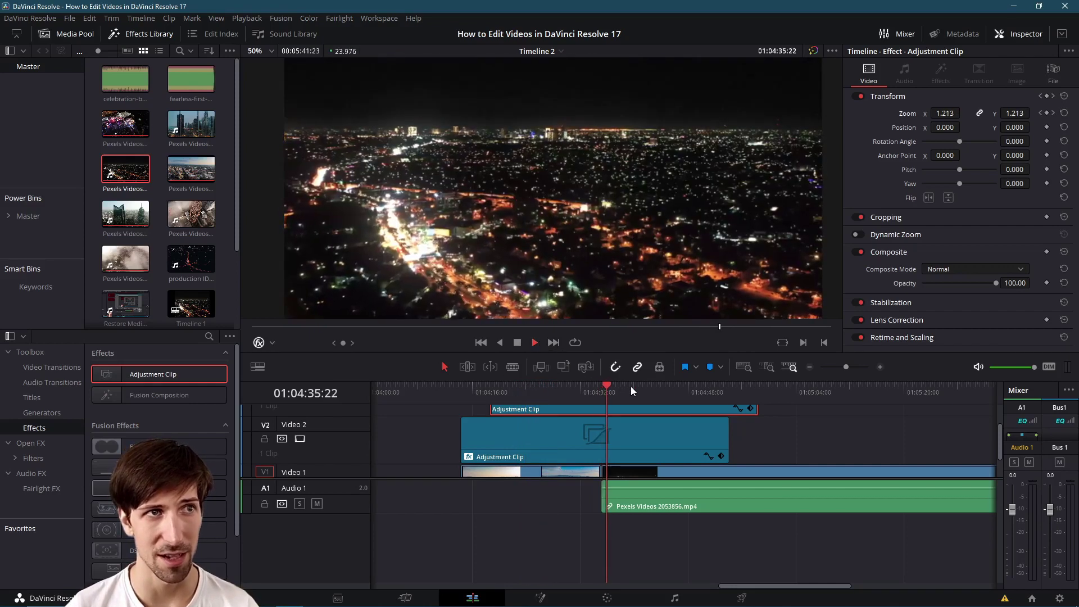
left_click(649, 389)
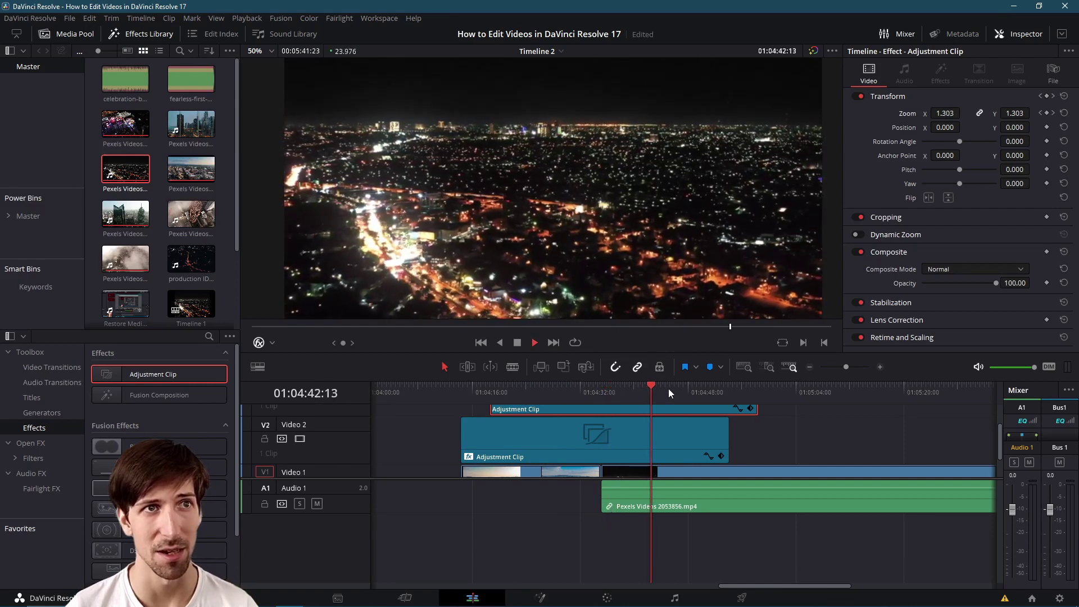
left_click(669, 388)
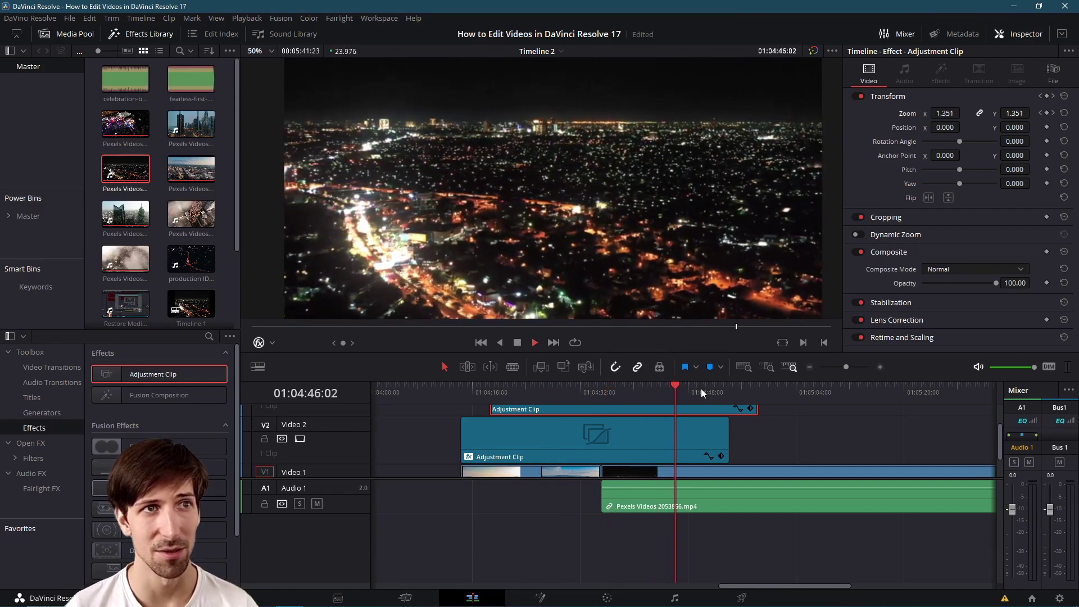
left_click(700, 388)
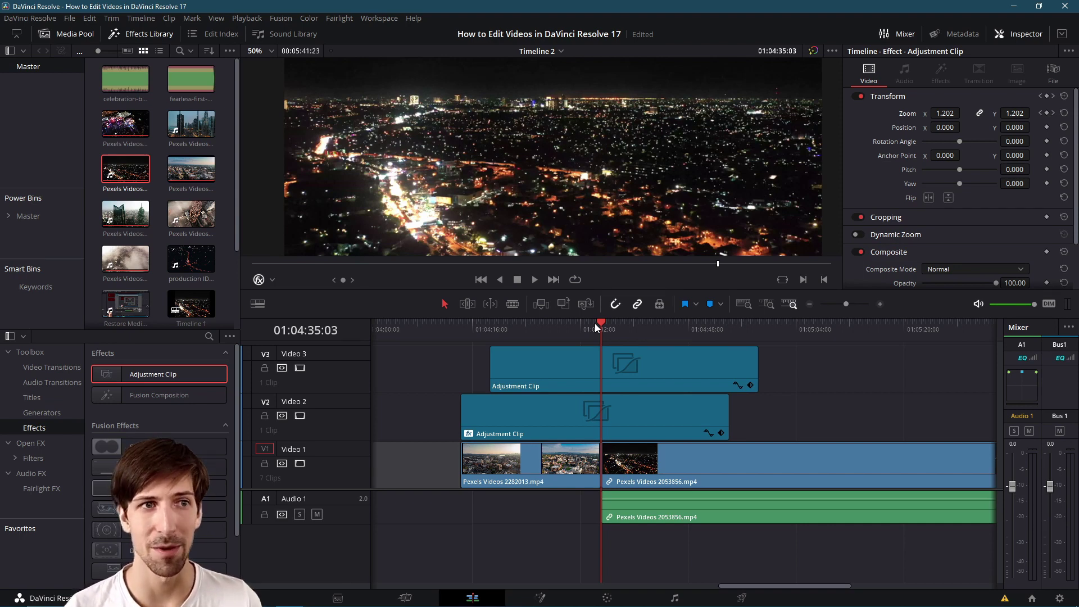
- Return the playhead to 01:04:32:00 to review the stacked adjustment clips
left_click(580, 323)
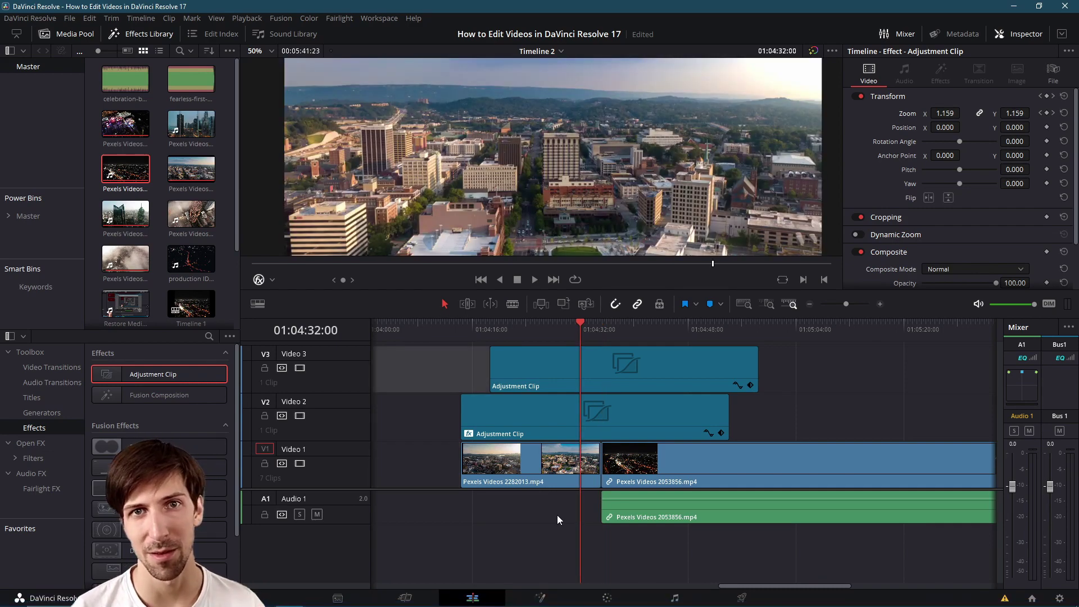